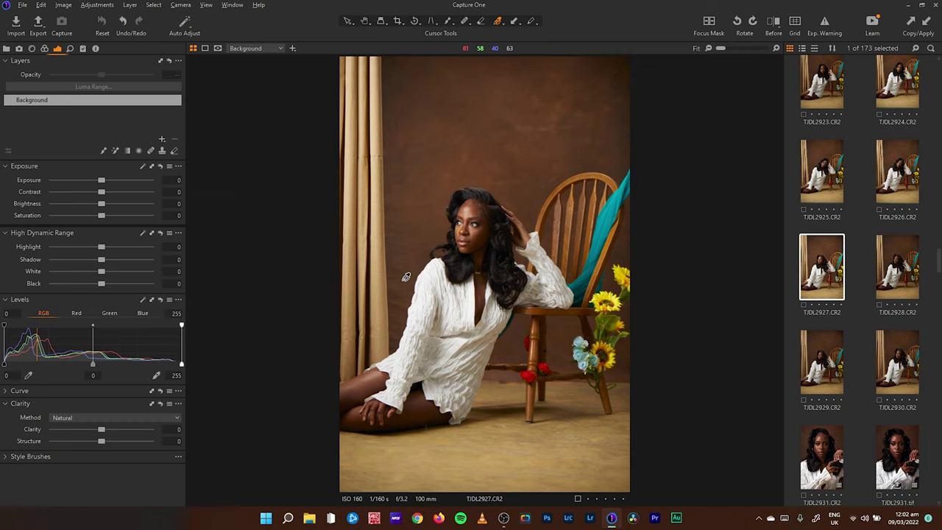
# Step: Compare neighbouring shots, return to photo TJDL2927 and lower its exposure to -0.64
pyautogui.press('Up')
pyautogui.press('Up')
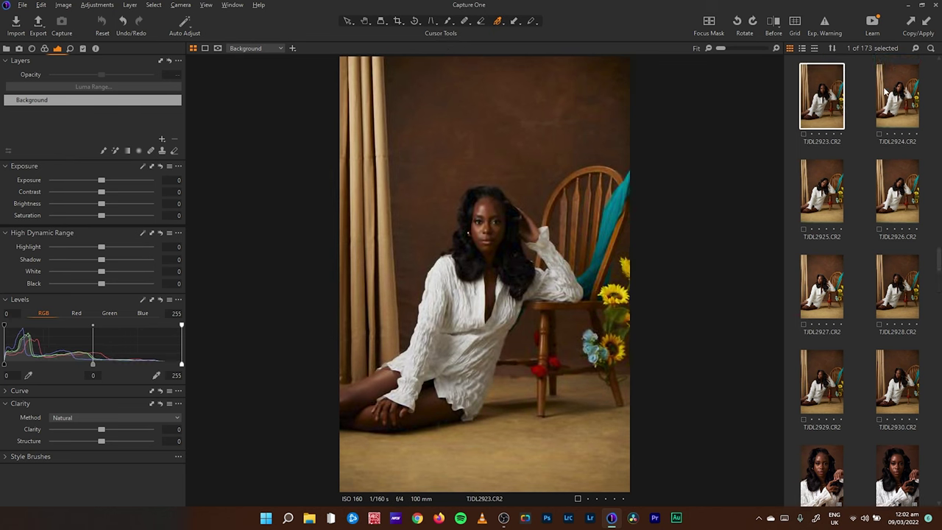
pyautogui.press('Down')
pyautogui.press('Down')
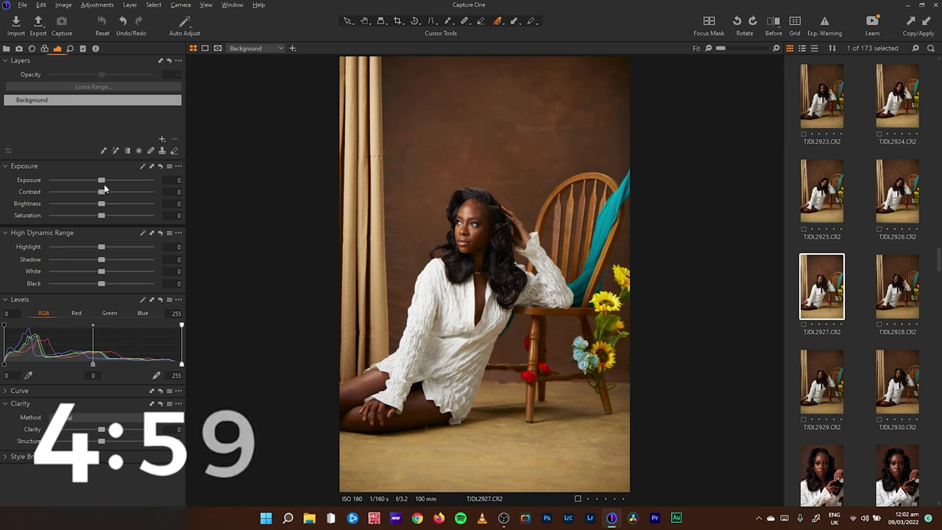
pyautogui.moveTo(100, 179); pyautogui.dragTo(93, 181)
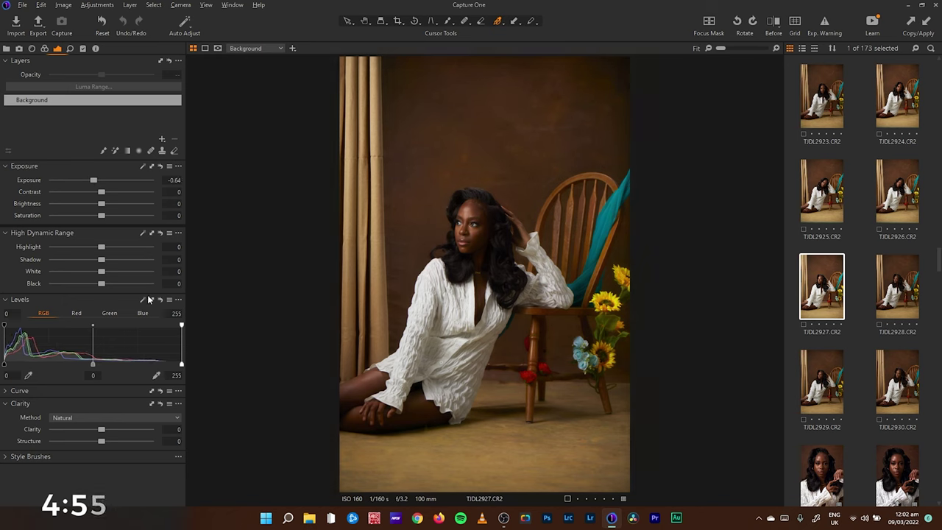
# Step: Set the input levels to 2 and 232, and the High Dynamic Range highlight to -27 and shadow to 2
pyautogui.moveTo(182, 363); pyautogui.dragTo(164, 364)
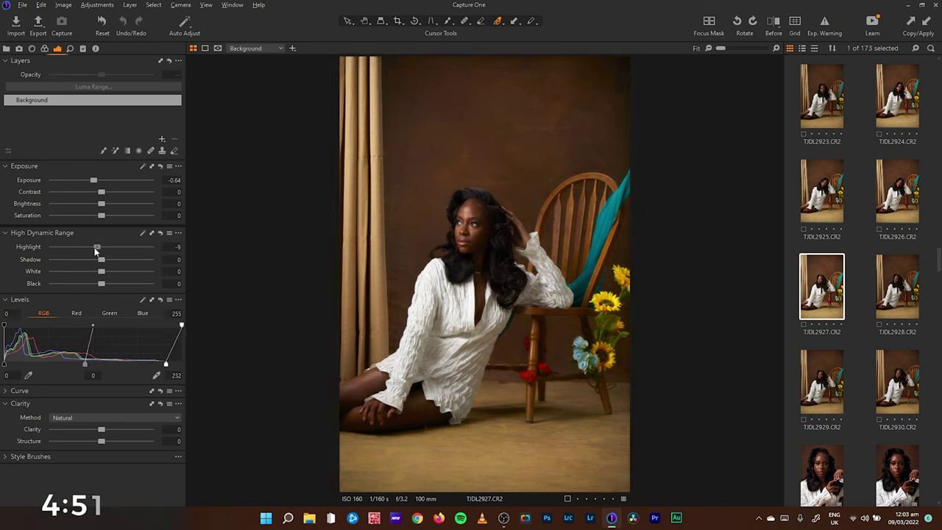
pyautogui.moveTo(100, 247)
pyautogui.mouseDown()
pyautogui.moveTo(83, 251)
pyautogui.moveTo(105, 259)
pyautogui.mouseUp()
pyautogui.moveTo(4, 363); pyautogui.dragTo(5, 368)
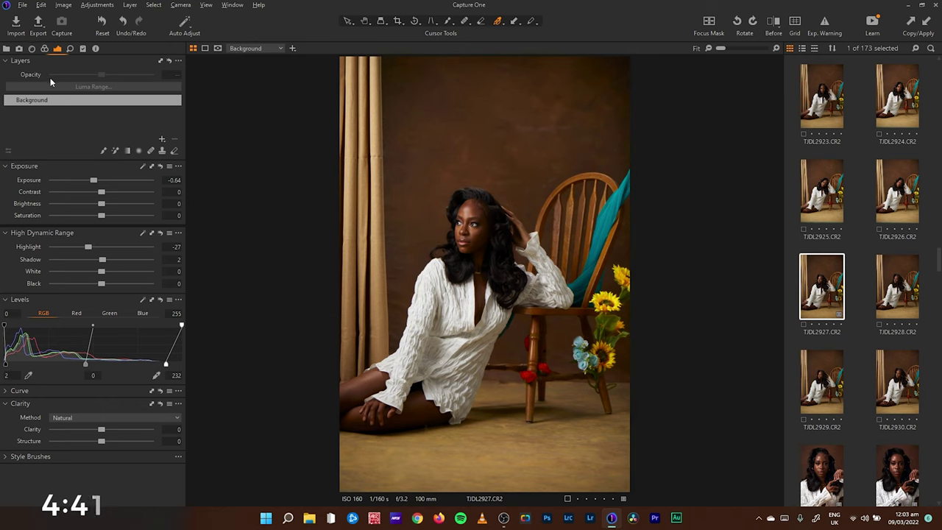
# Step: Set the lens correction's light falloff to 71 and the photo's contrast to 4
pyautogui.click(32, 48)
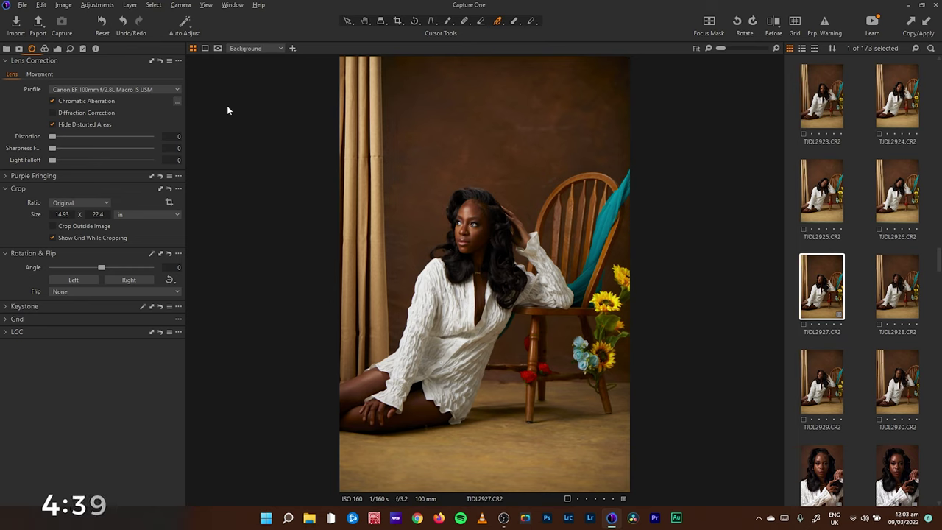
pyautogui.moveTo(52, 159); pyautogui.dragTo(111, 171)
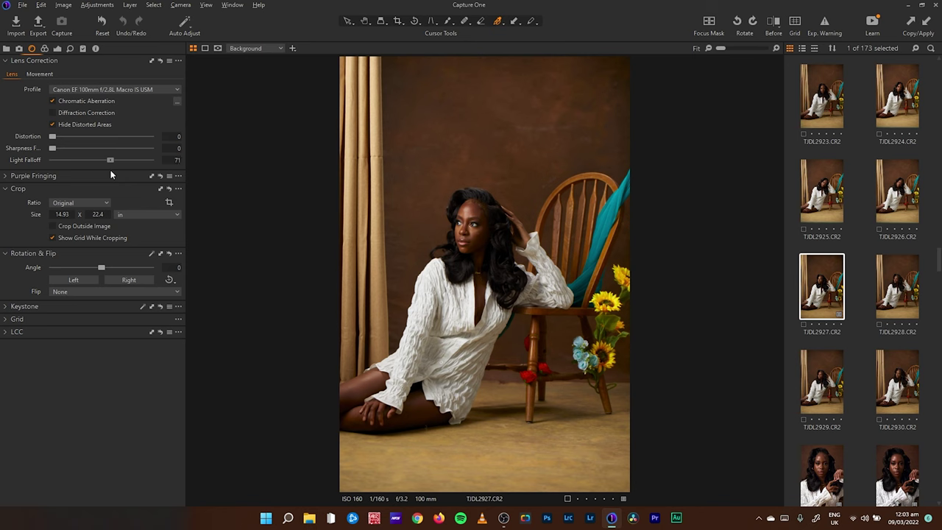
pyautogui.click(57, 48)
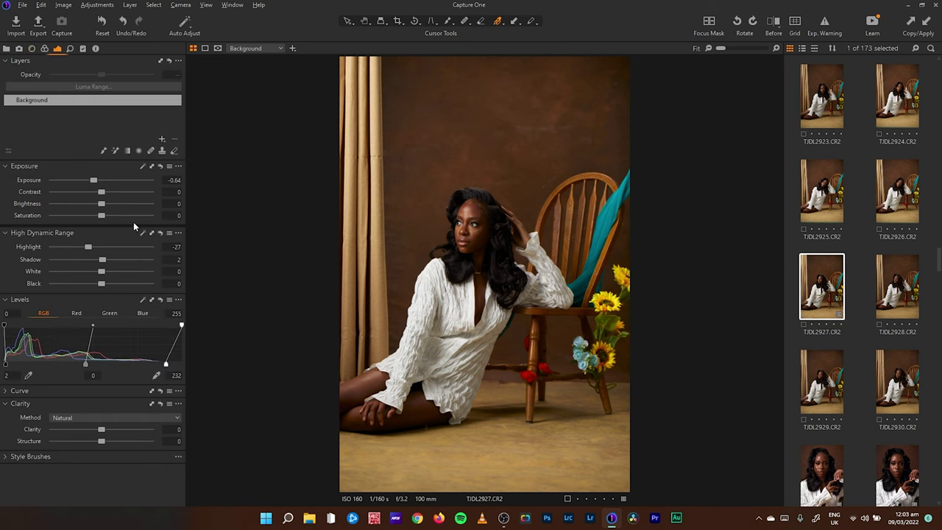
pyautogui.moveTo(102, 192); pyautogui.dragTo(104, 194)
# Step: Shape the Luma curve with a shadow point and a midtone point at input 122, output 119
pyautogui.click(5, 62)
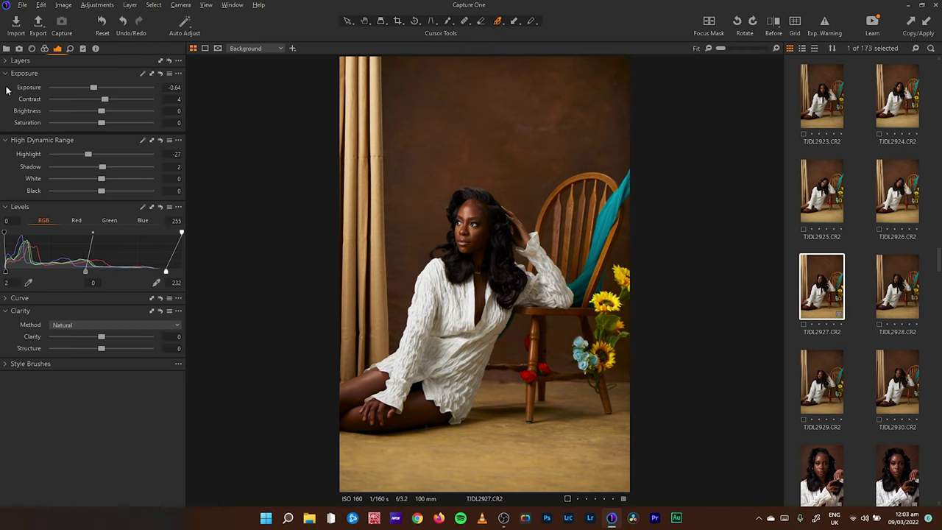
pyautogui.click(7, 74)
pyautogui.click(7, 88)
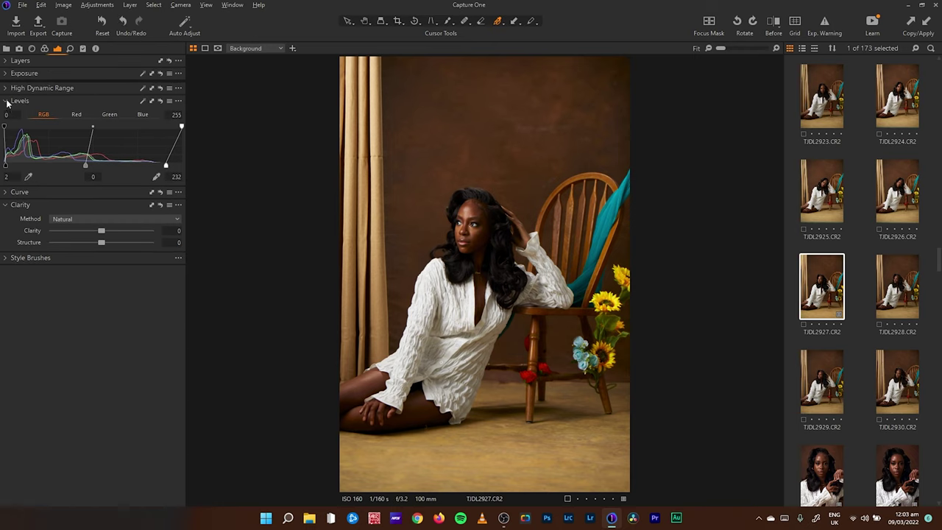
pyautogui.click(7, 101)
pyautogui.click(7, 126)
pyautogui.click(7, 113)
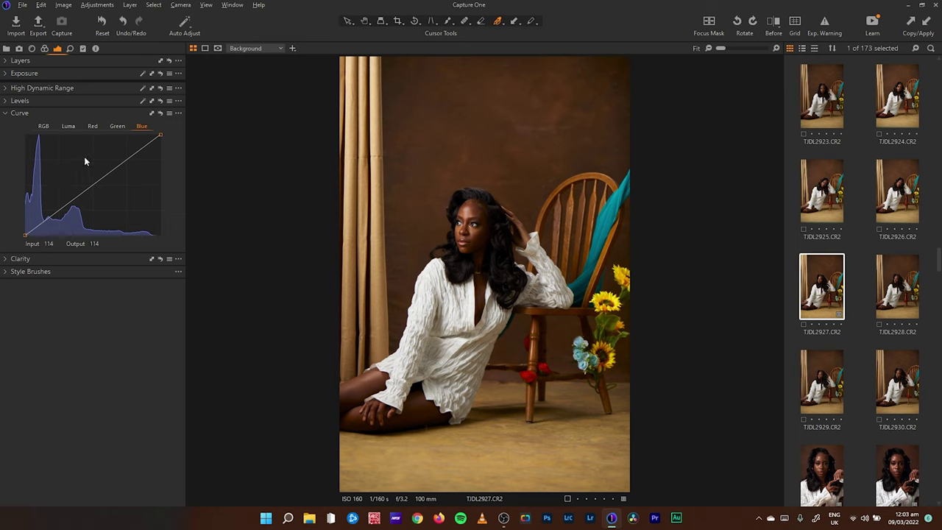
pyautogui.click(65, 127)
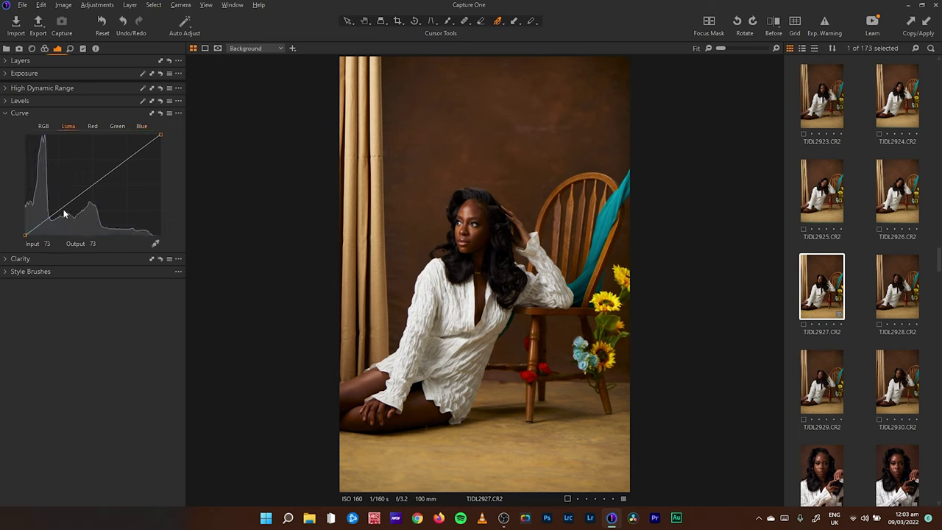
pyautogui.moveTo(64, 212); pyautogui.dragTo(95, 184)
pyautogui.click(93, 184)
# Step: Raise the contrast to 9 and reduce the sharpening amount to its minimum
pyautogui.click(16, 74)
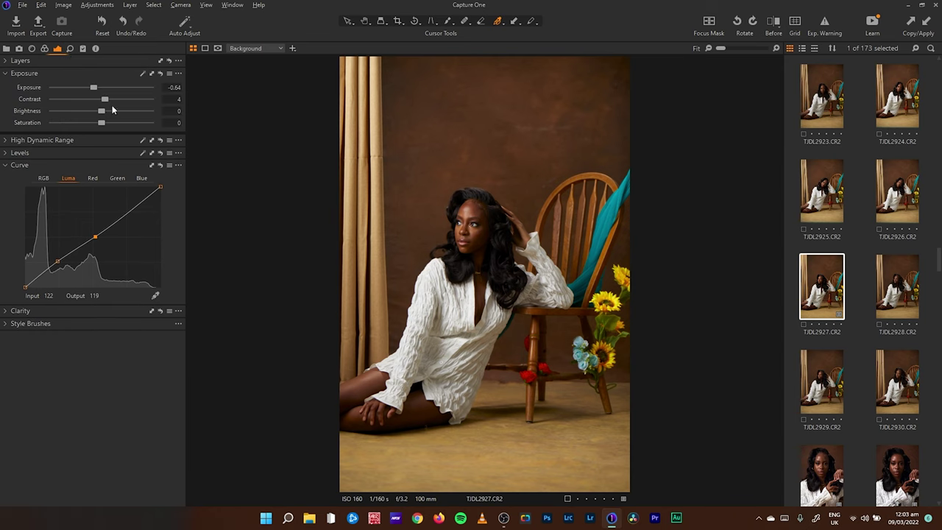
pyautogui.moveTo(105, 104); pyautogui.dragTo(111, 104)
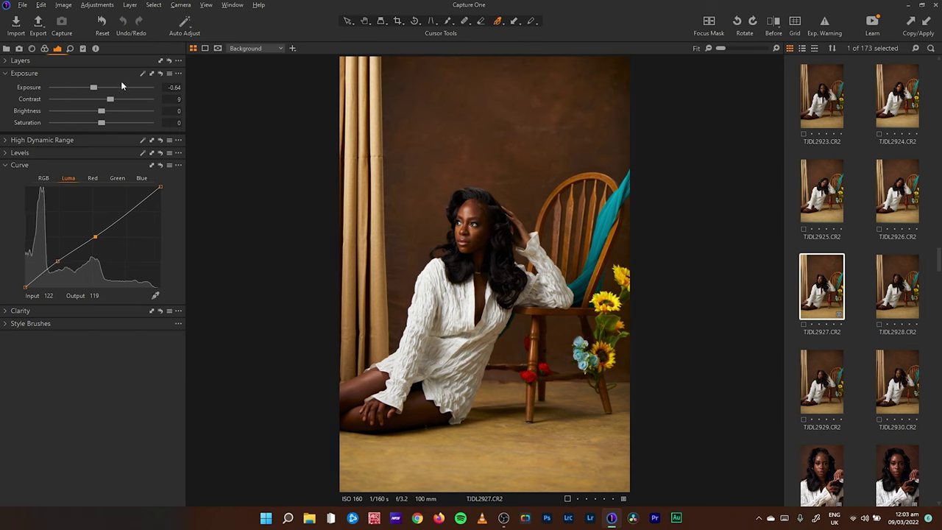
pyautogui.click(70, 49)
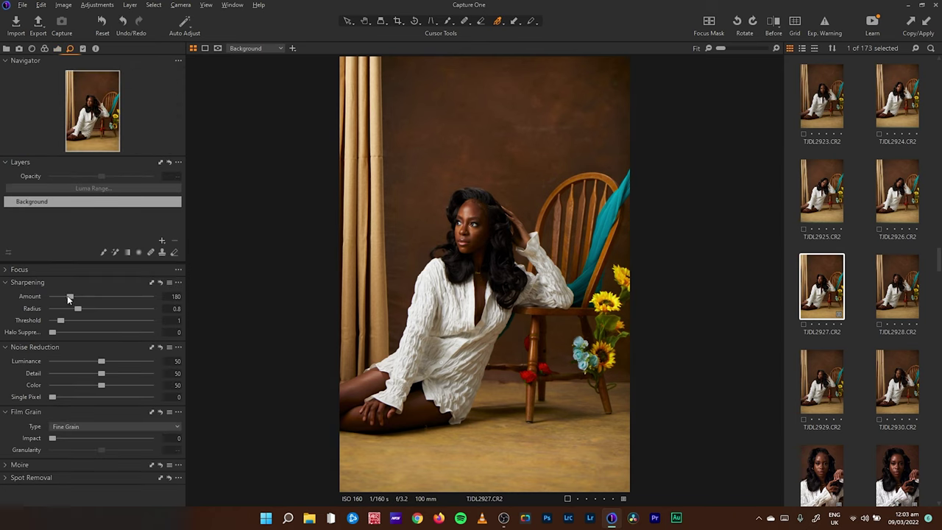
pyautogui.moveTo(69, 296); pyautogui.dragTo(52, 296)
# Step: Cool the white balance by setting Kelvin to 5016
pyautogui.click(44, 49)
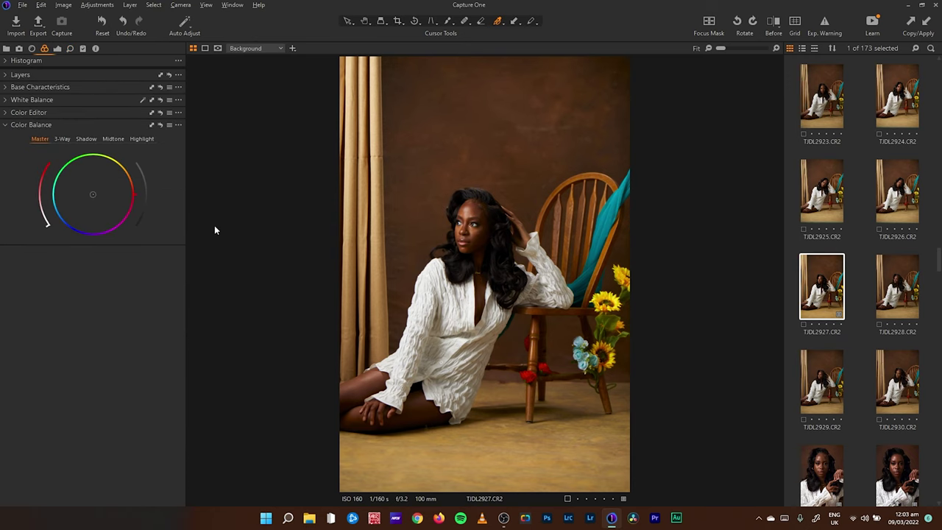
pyautogui.click(365, 22)
pyautogui.moveTo(501, 254); pyautogui.dragTo(475, 256)
pyautogui.click(20, 102)
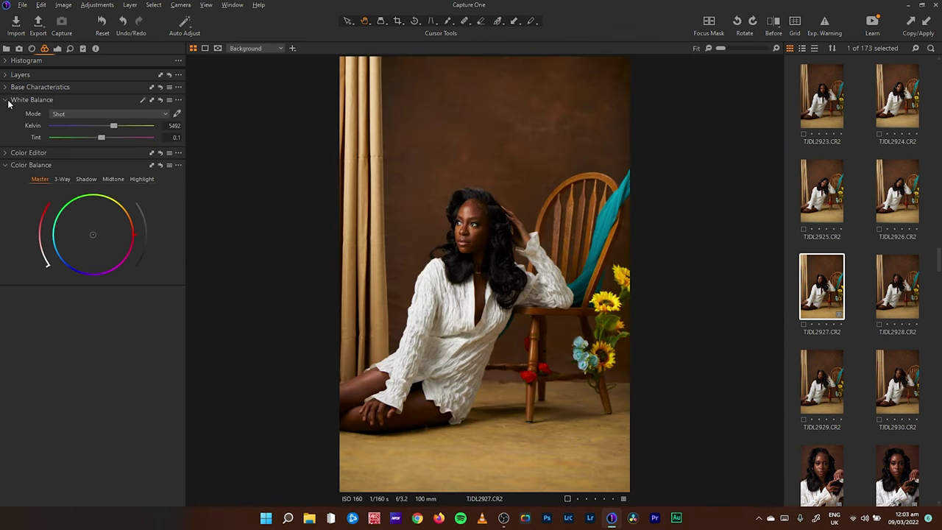
pyautogui.click(58, 87)
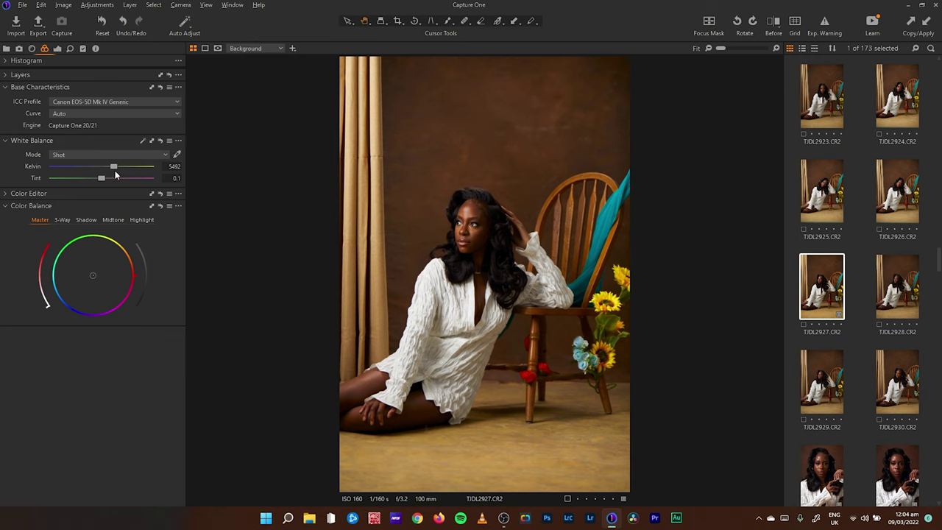
pyautogui.moveTo(114, 170); pyautogui.dragTo(109, 171)
# Step: Lower the brightness to -8 and raise the High Dynamic Range shadow to 8
pyautogui.click(58, 48)
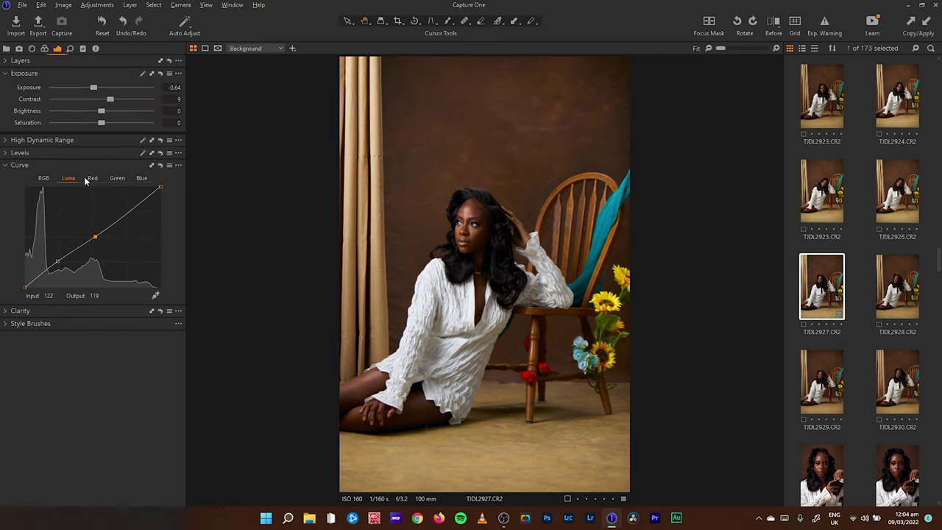
pyautogui.moveTo(101, 110); pyautogui.dragTo(94, 112)
pyautogui.click(9, 153)
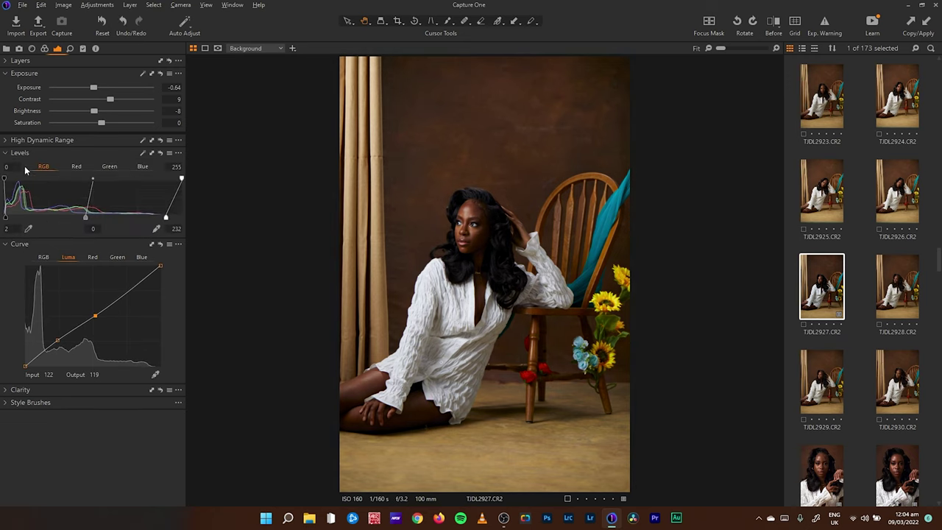
pyautogui.click(9, 141)
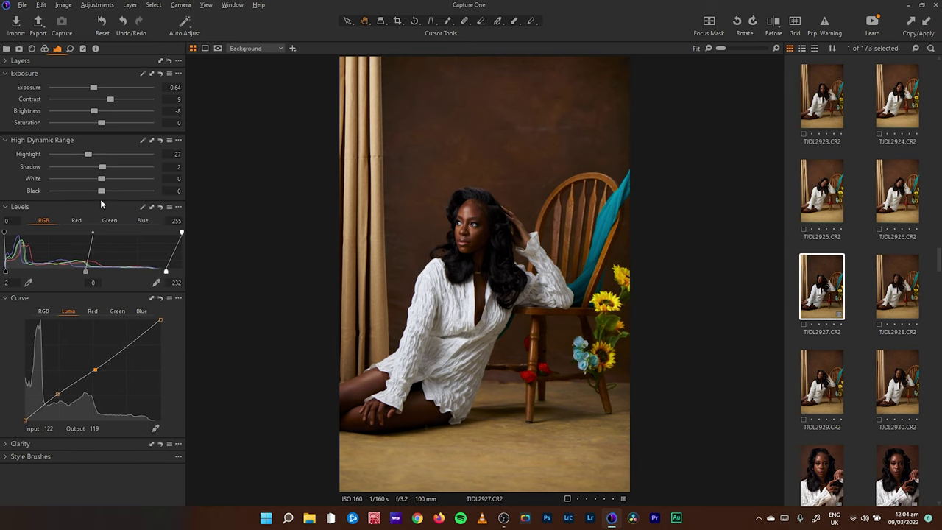
pyautogui.moveTo(109, 169); pyautogui.dragTo(112, 169)
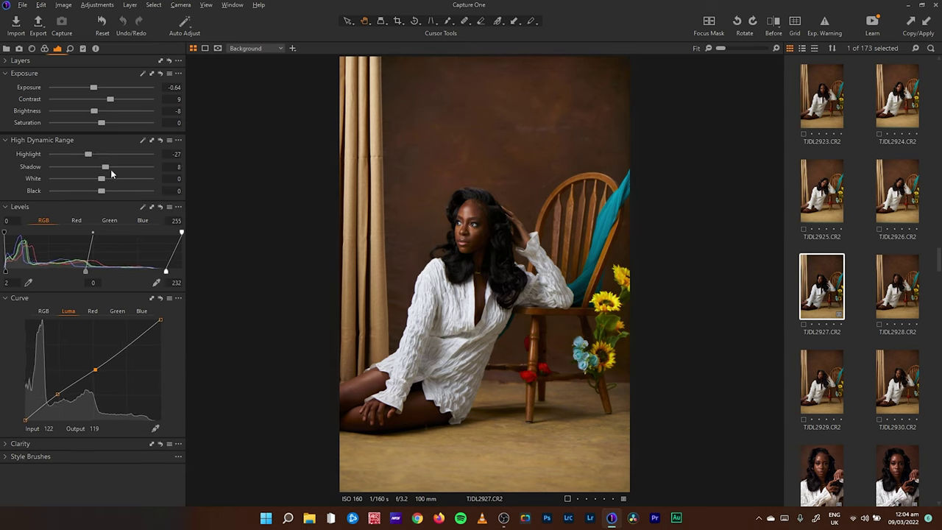
# Step: Examine which skin areas of the face fall in the basic Color Editor's color ranges, without applying range changes
pyautogui.click(44, 48)
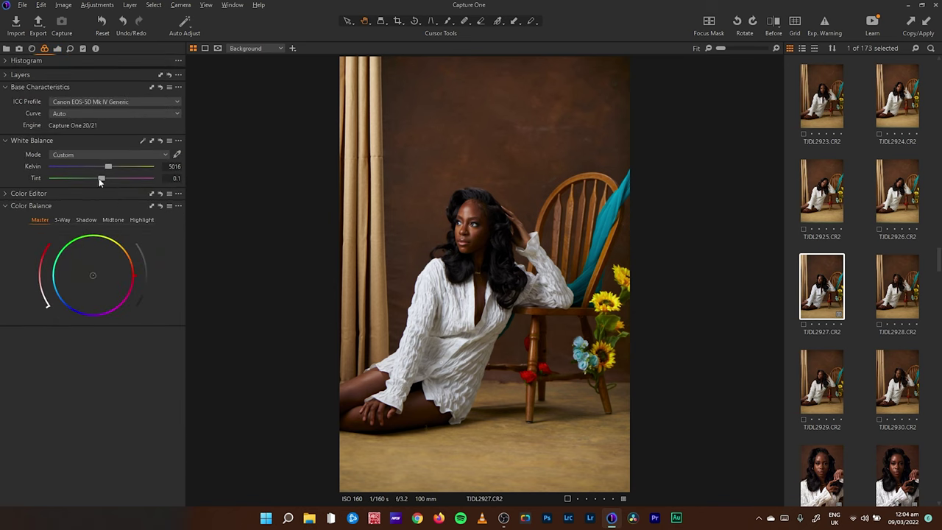
pyautogui.click(8, 195)
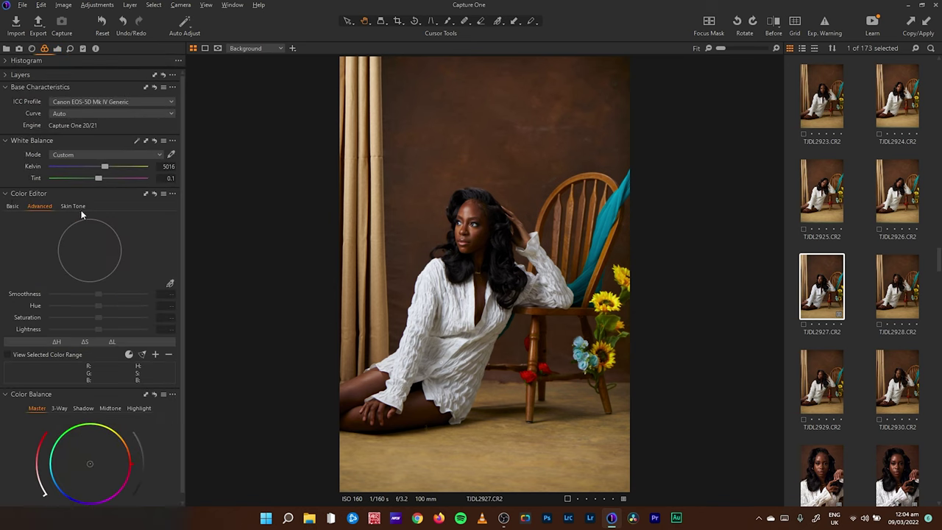
pyautogui.click(488, 237)
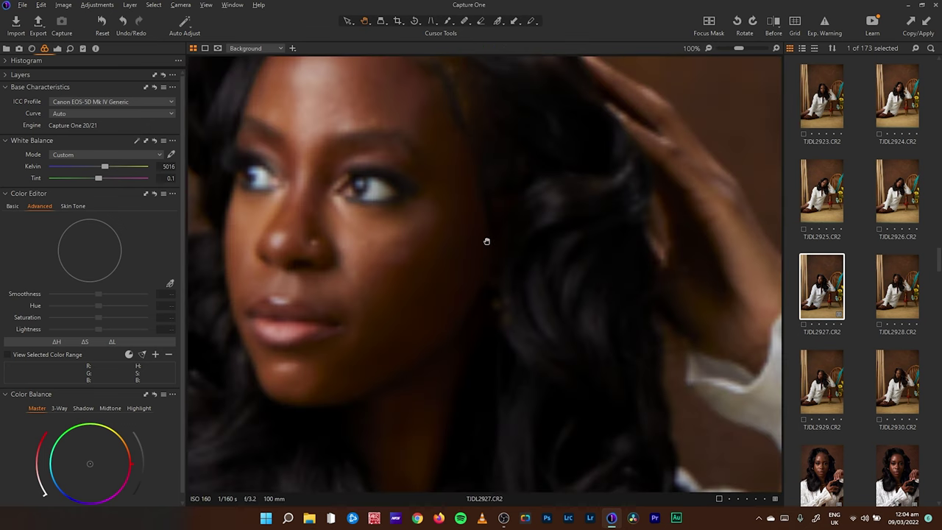
pyautogui.click(13, 207)
pyautogui.click(58, 219)
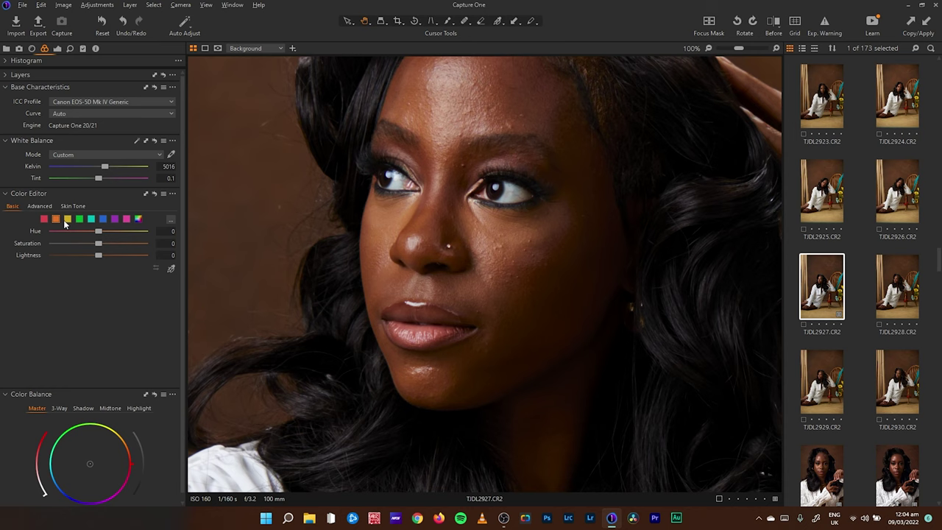
pyautogui.click(172, 220)
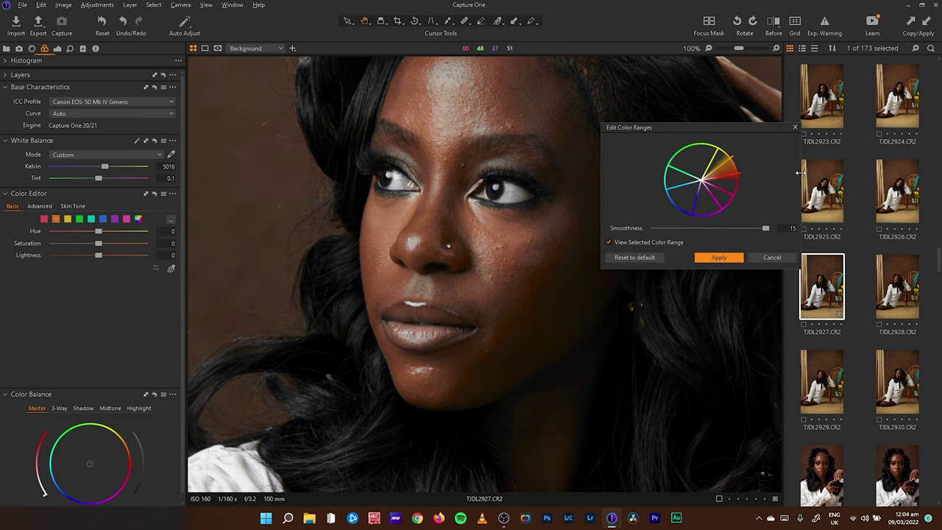
pyautogui.click(719, 156)
pyautogui.click(730, 188)
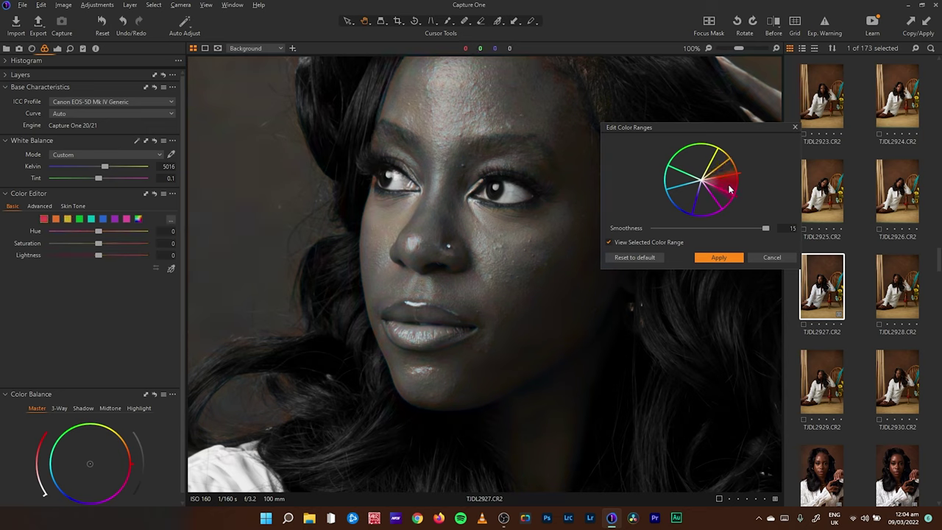
pyautogui.click(774, 259)
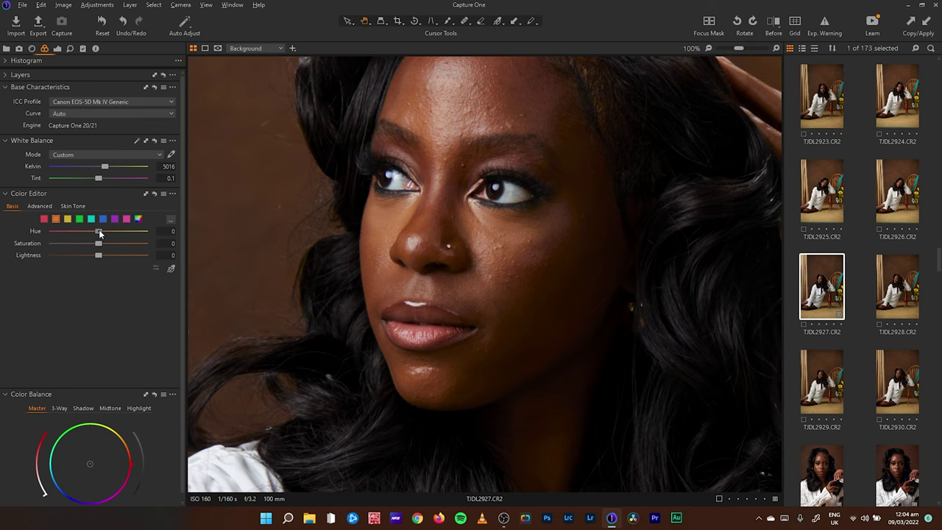
# Step: Shift the hue of the orange range to -1.9 and of the yellow range to -5.1
pyautogui.moveTo(99, 231); pyautogui.dragTo(96, 234)
pyautogui.doubleClick(95, 234)
pyautogui.moveTo(98, 234); pyautogui.dragTo(90, 234)
# Step: Sample the skin tone on the lower cheek and set the orange range's saturation to -4.6 and lightness to -8
pyautogui.click(172, 269)
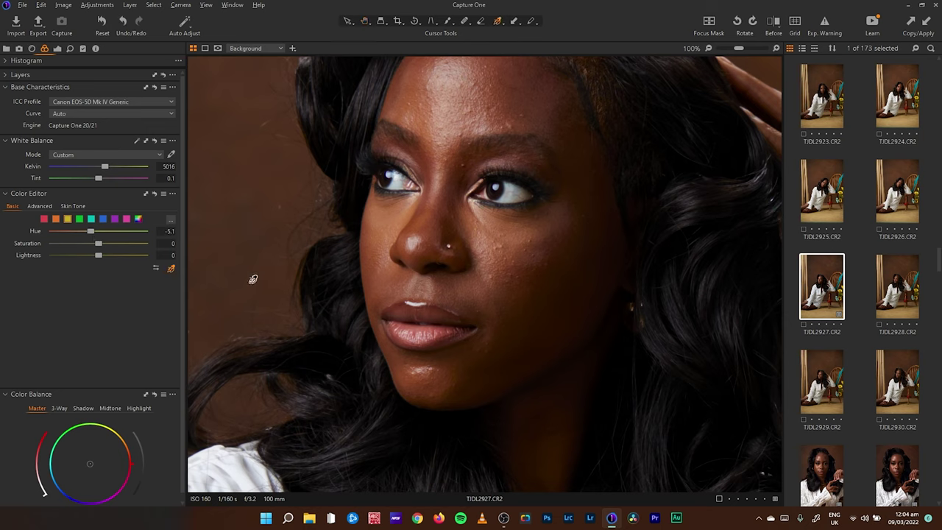
pyautogui.click(504, 313)
pyautogui.moveTo(97, 245); pyautogui.dragTo(92, 257)
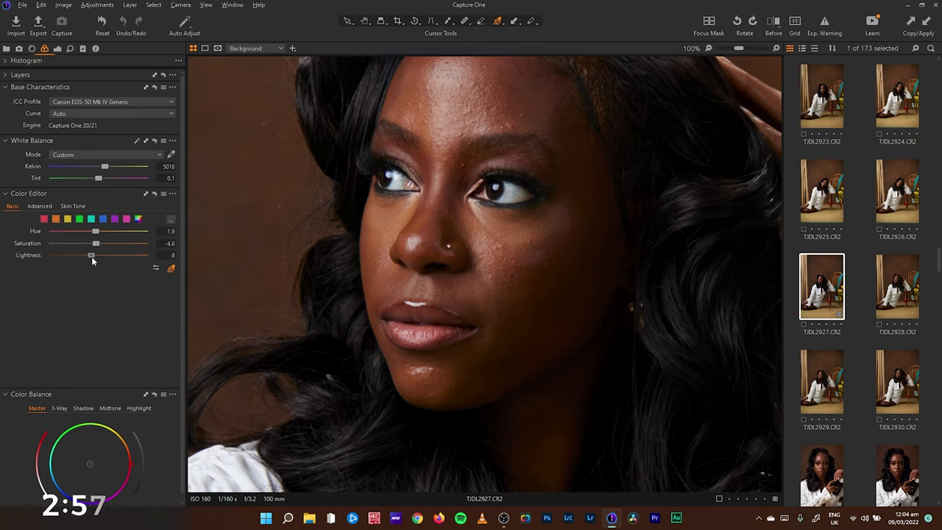
# Step: Darken the red range and set the yellow range's lightness to -10.6, checking the result on the whole photo
pyautogui.click(44, 218)
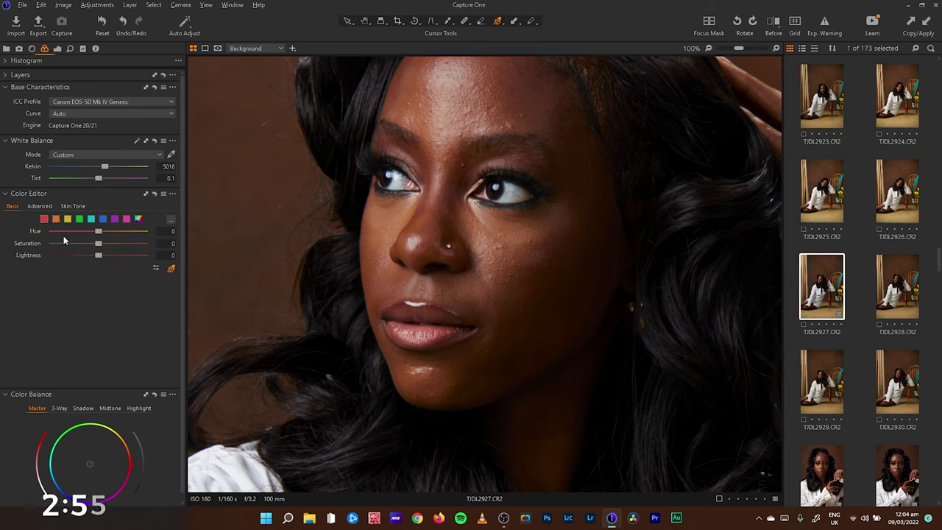
pyautogui.moveTo(98, 256); pyautogui.dragTo(85, 256)
pyautogui.click(67, 219)
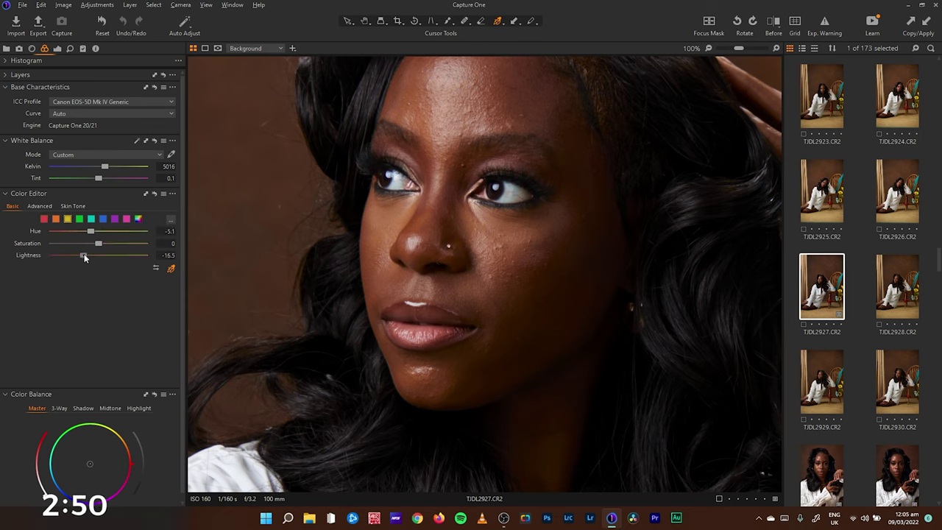
pyautogui.click(364, 21)
pyautogui.click(426, 181)
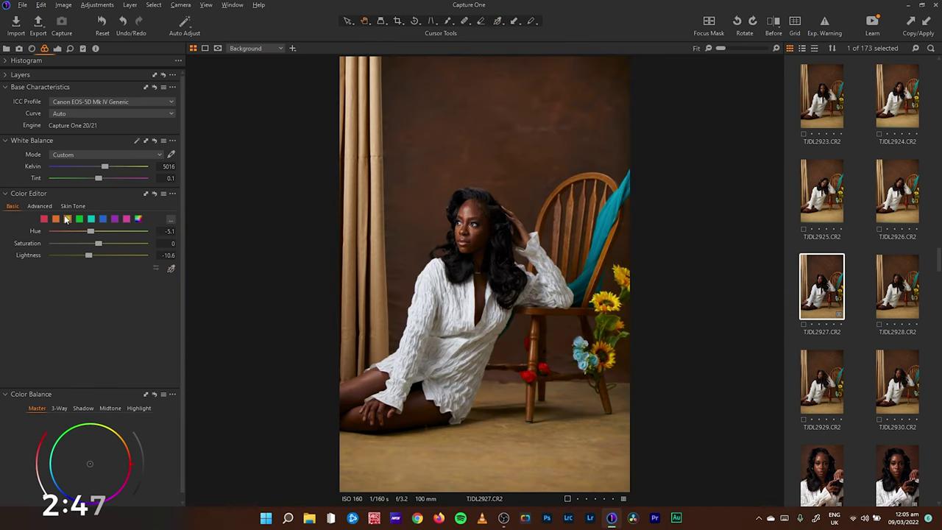
# Step: Try desaturating a sampled cheek skin color to -9.6 in the advanced Color Editor, and remove that color range
pyautogui.click(40, 207)
pyautogui.click(170, 283)
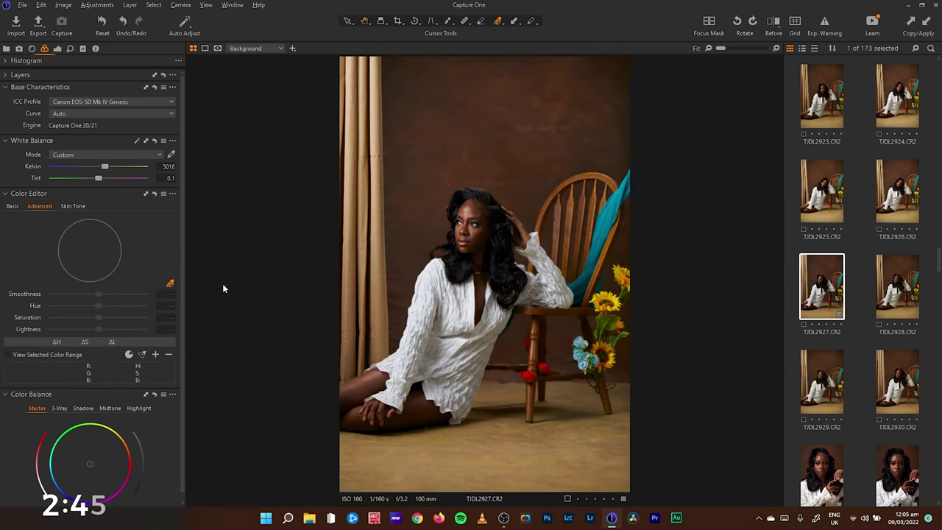
pyautogui.click(480, 232)
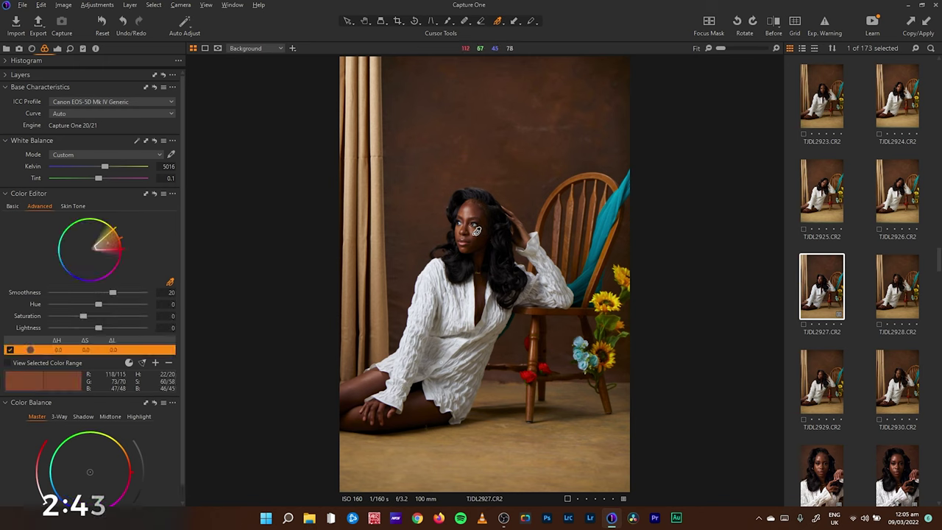
pyautogui.moveTo(101, 329); pyautogui.dragTo(81, 315)
pyautogui.doubleClick(100, 328)
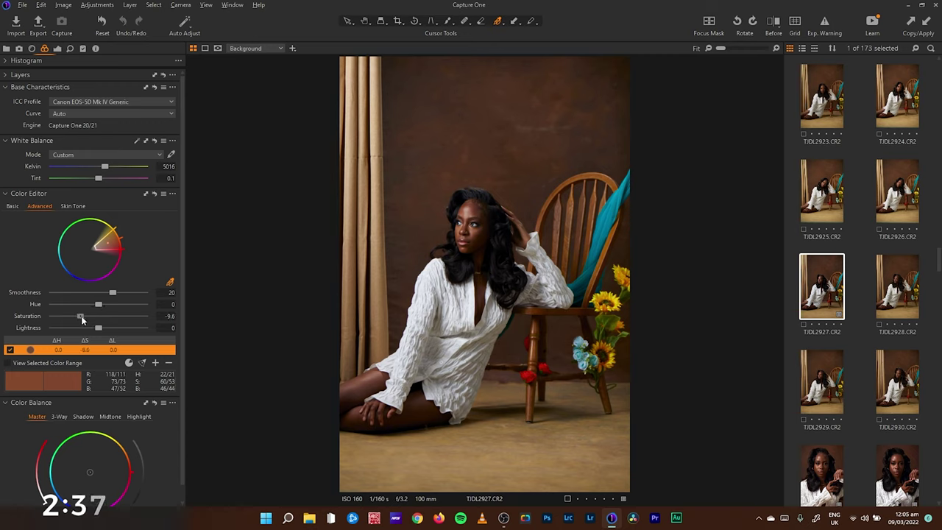
pyautogui.click(168, 362)
# Step: Sample the cheek as skin tone, set its hue to 0.1, saturation 0.3 and lightness -0.1, and set the photo's overall saturation to -6
pyautogui.click(73, 206)
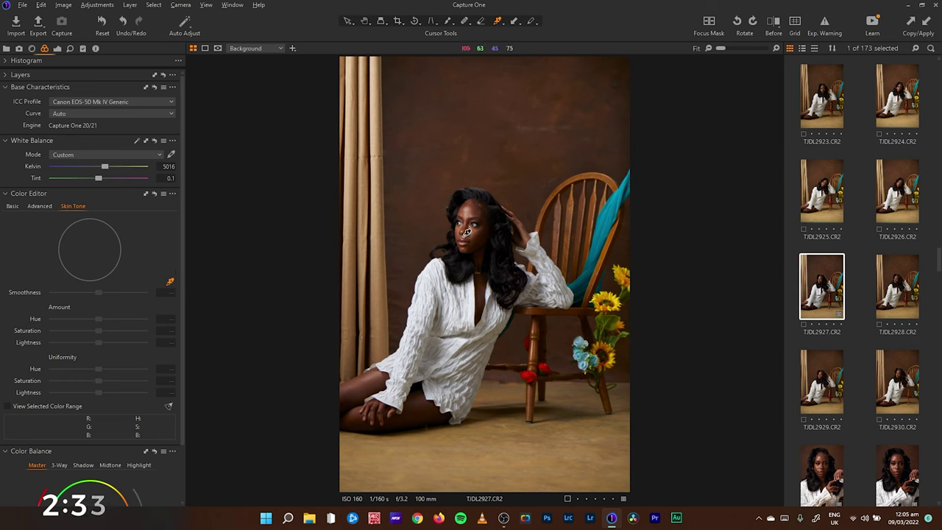
pyautogui.click(478, 234)
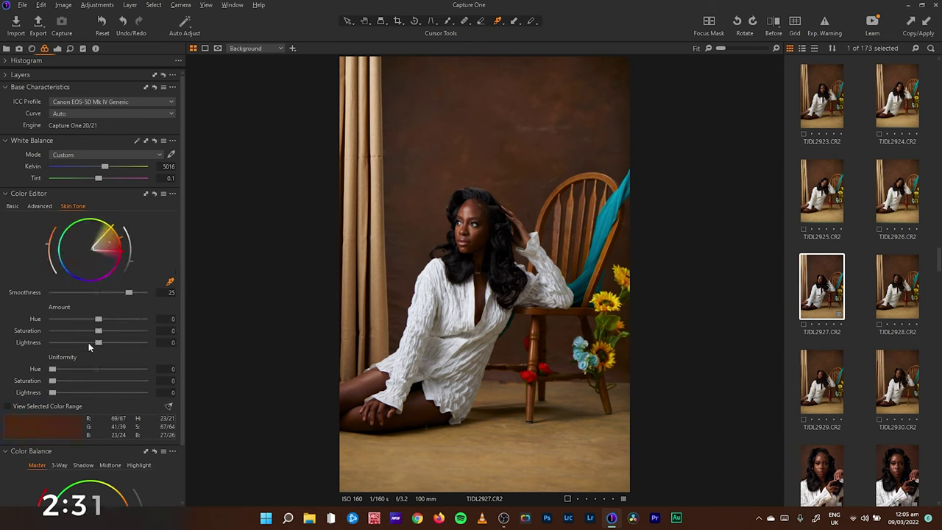
pyautogui.moveTo(97, 318); pyautogui.dragTo(100, 320)
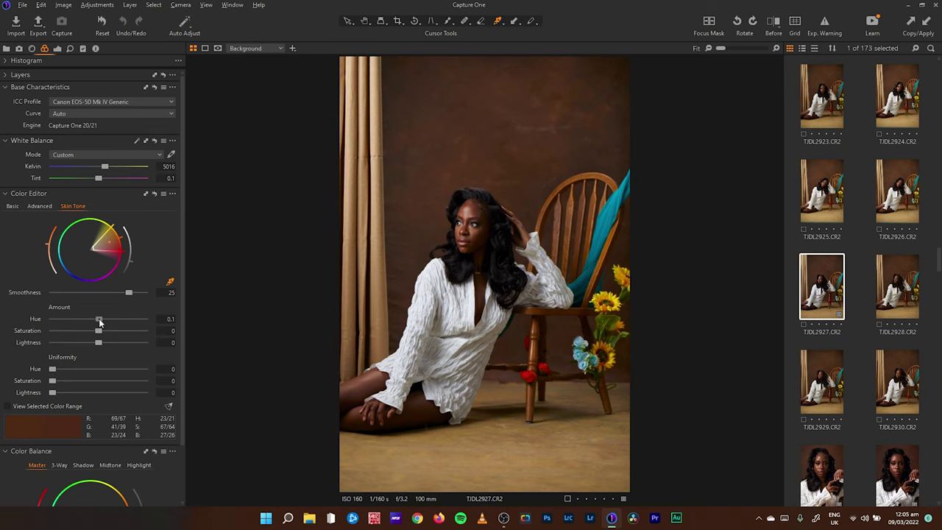
pyautogui.moveTo(57, 368); pyautogui.dragTo(100, 331)
pyautogui.click(58, 48)
pyautogui.moveTo(100, 124); pyautogui.dragTo(98, 126)
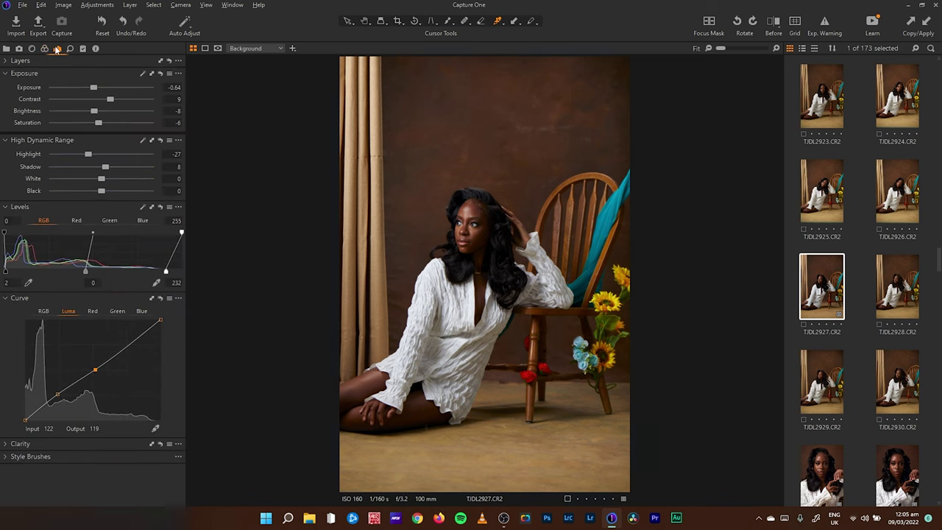
# Step: Using 3-way Color Balance, tint the shadows slightly blue, the midtones green and the highlights orange, and darken the midtones a little
pyautogui.click(44, 48)
pyautogui.click(12, 194)
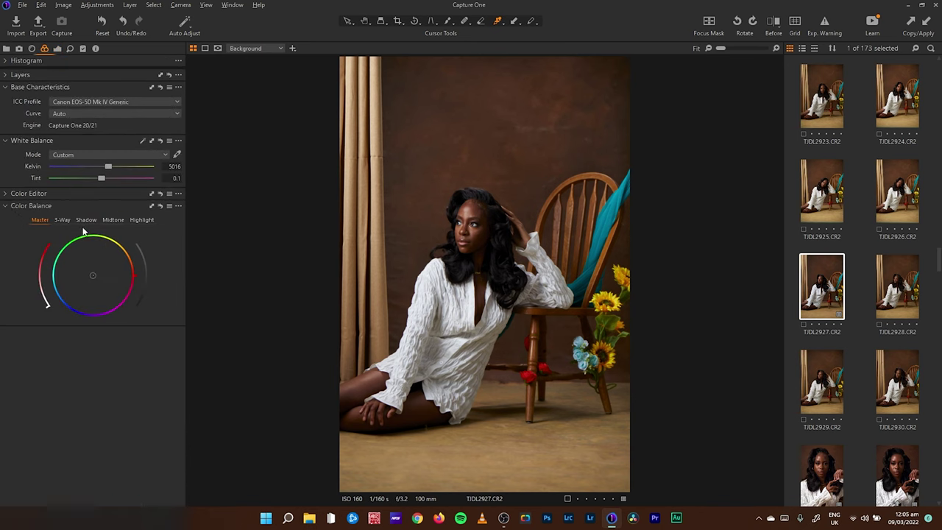
pyautogui.click(61, 220)
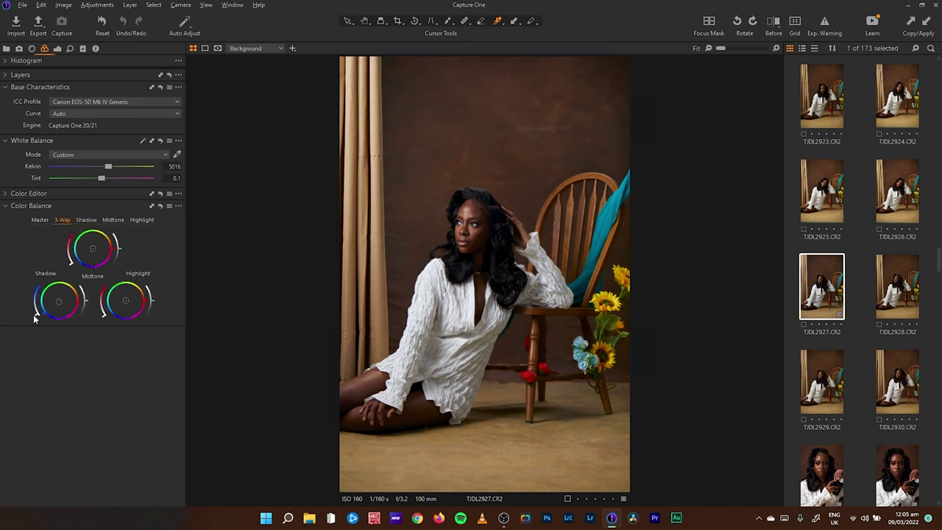
pyautogui.moveTo(91, 303); pyautogui.dragTo(88, 306)
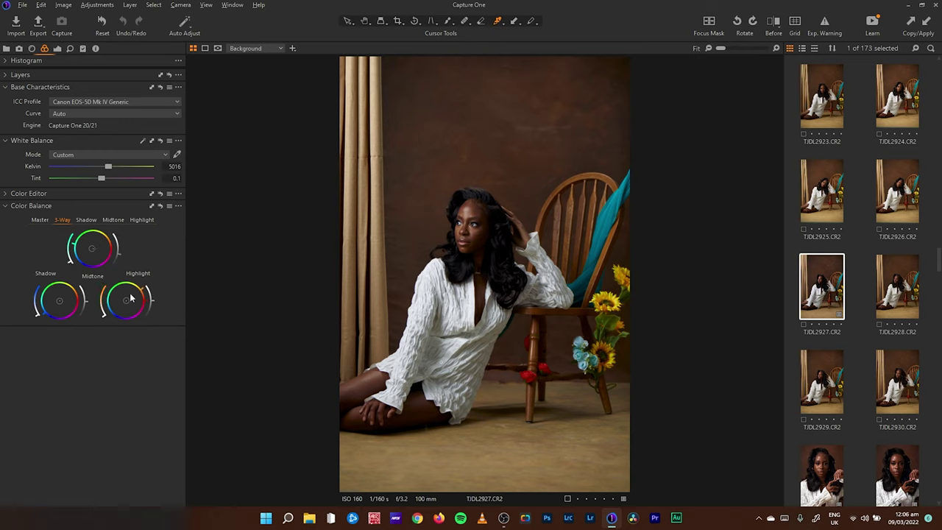
pyautogui.moveTo(104, 318); pyautogui.dragTo(102, 316)
# Step: Compare the graded photo with its original version several times
pyautogui.click(773, 24)
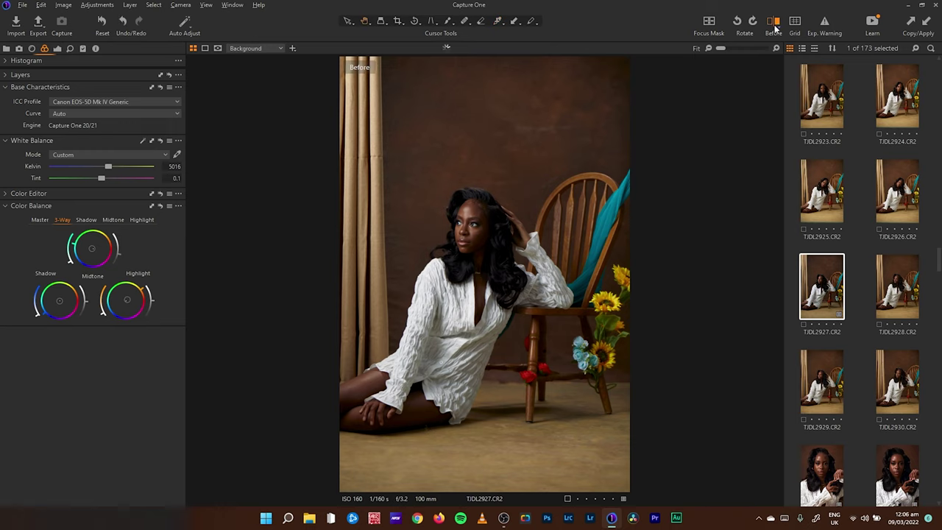
pyautogui.click(773, 27)
pyautogui.click(773, 27)
pyautogui.click(773, 26)
pyautogui.click(773, 26)
pyautogui.click(773, 27)
pyautogui.click(772, 26)
pyautogui.click(772, 26)
# Step: Sample the white dress in the advanced Color Editor, check the selected range, and set its saturation to -79.5 and lightness to 31
pyautogui.click(6, 206)
pyautogui.click(7, 194)
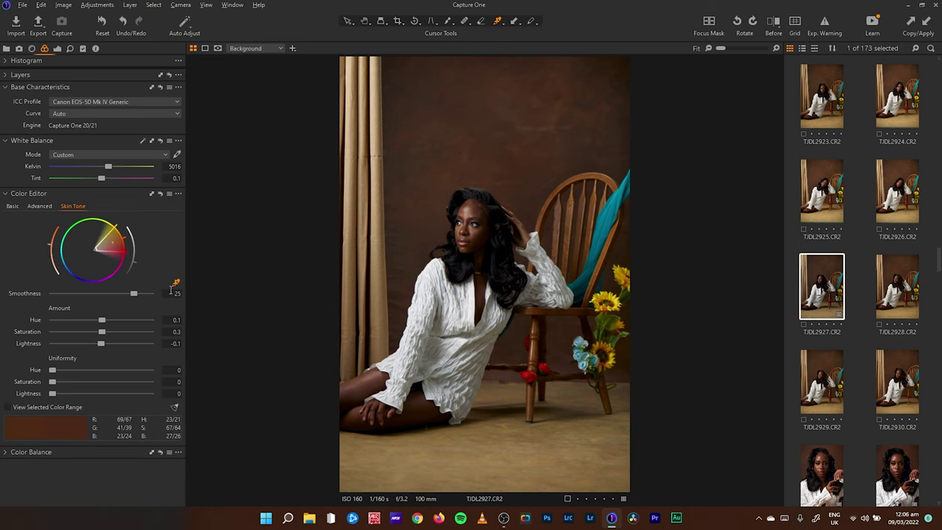
pyautogui.click(41, 206)
pyautogui.click(177, 335)
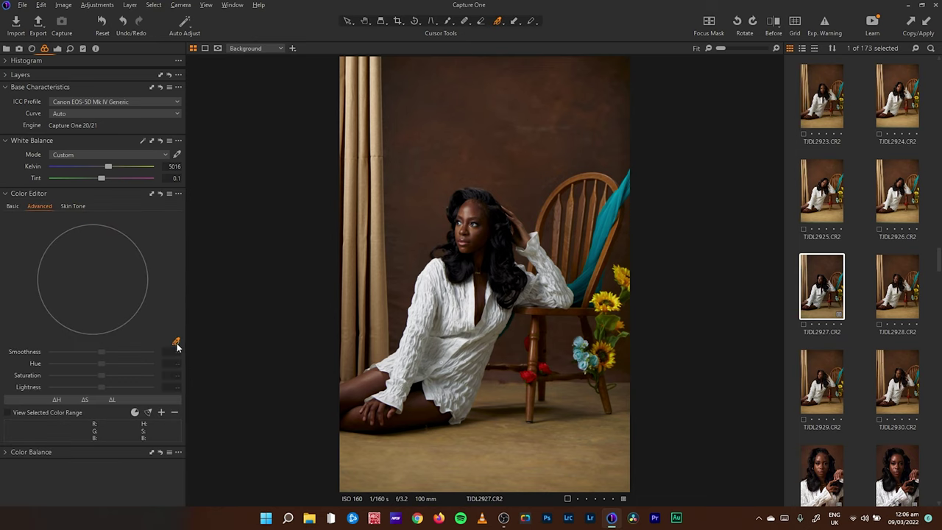
pyautogui.click(460, 320)
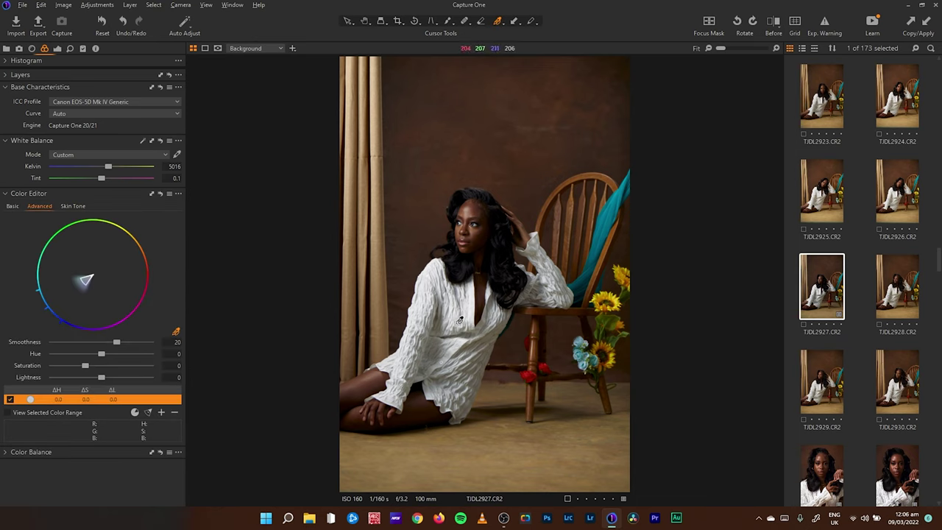
pyautogui.click(8, 414)
pyautogui.click(8, 415)
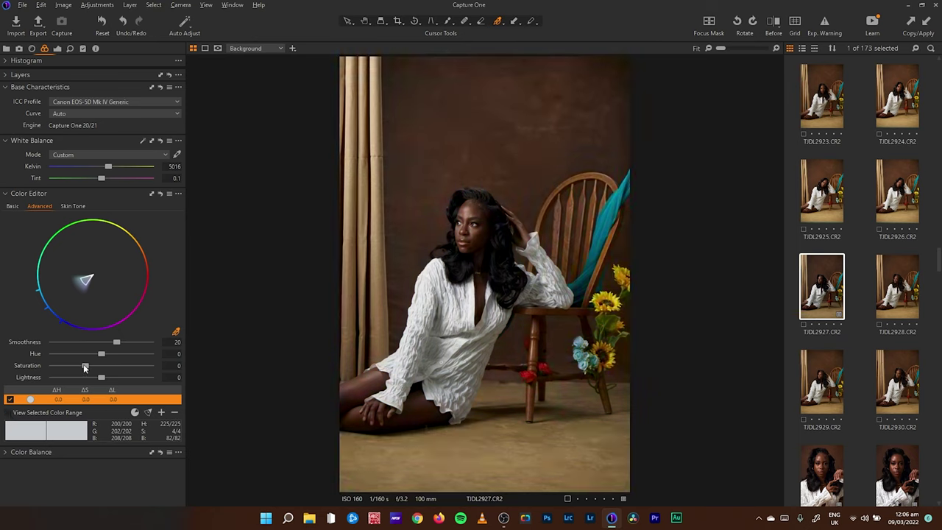
pyautogui.moveTo(85, 367); pyautogui.dragTo(122, 378)
# Step: Sample two more white areas on the upper dress and set the last range's saturation to -89.5
pyautogui.click(471, 294)
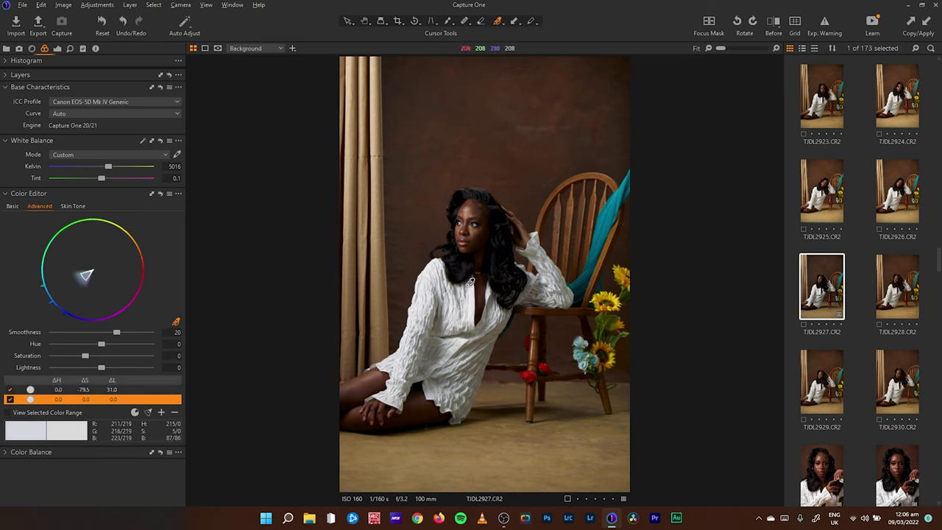
pyautogui.click(445, 284)
pyautogui.moveTo(85, 346); pyautogui.dragTo(57, 346)
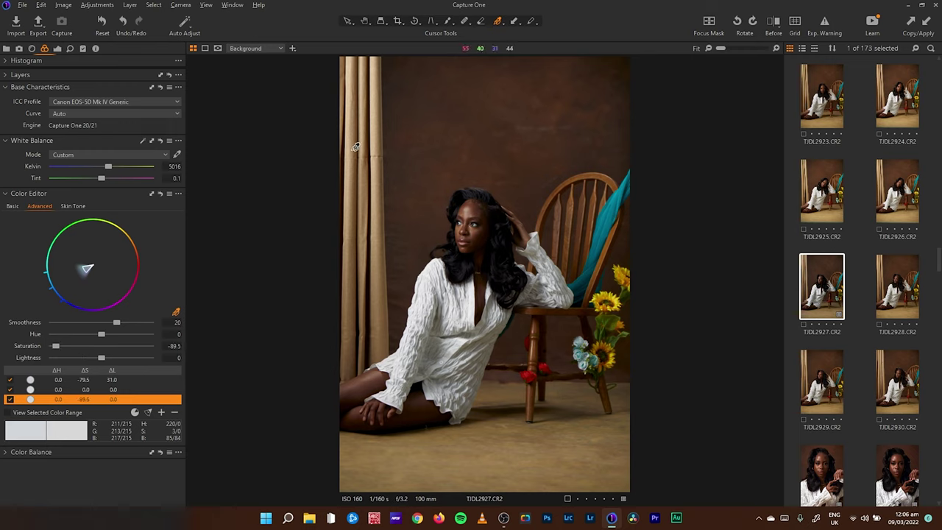
# Step: Collapse the Curve, High Dynamic Range and Levels tools and set the exposure to -0.88
pyautogui.click(57, 48)
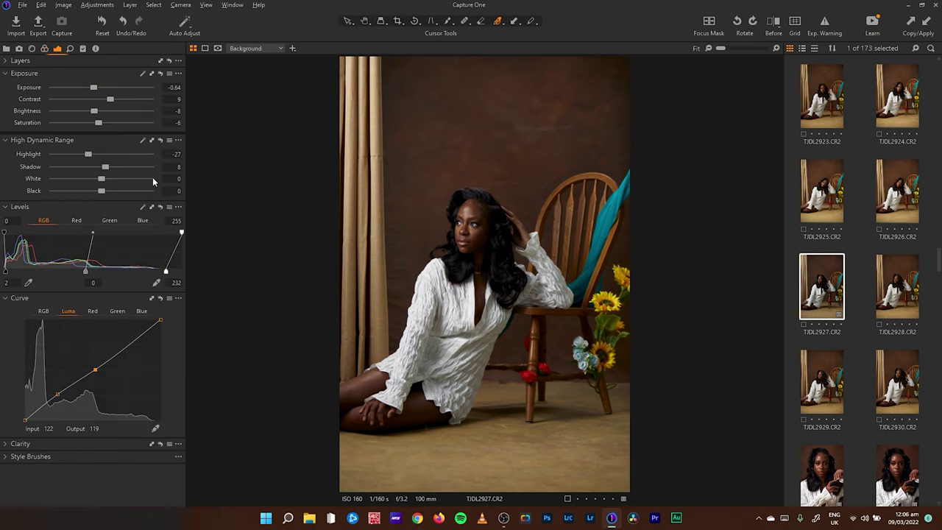
pyautogui.click(5, 298)
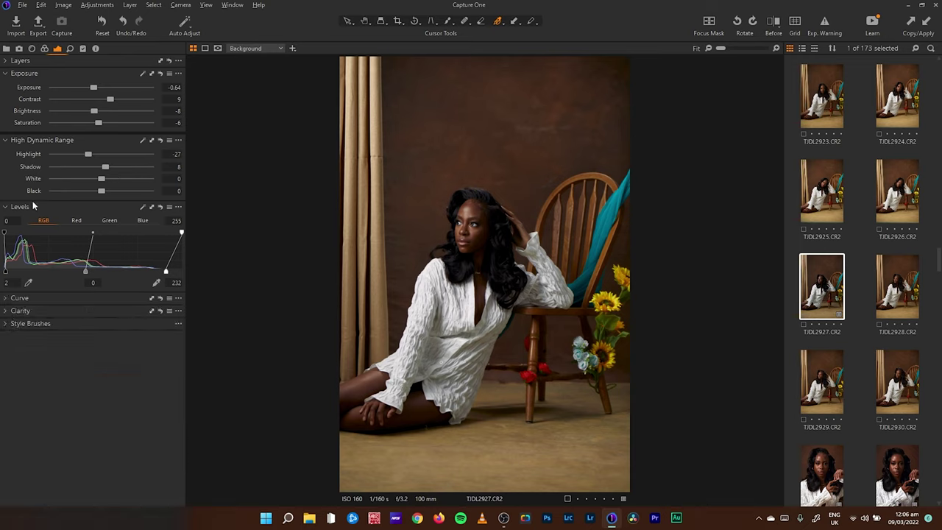
pyautogui.click(6, 140)
pyautogui.click(6, 153)
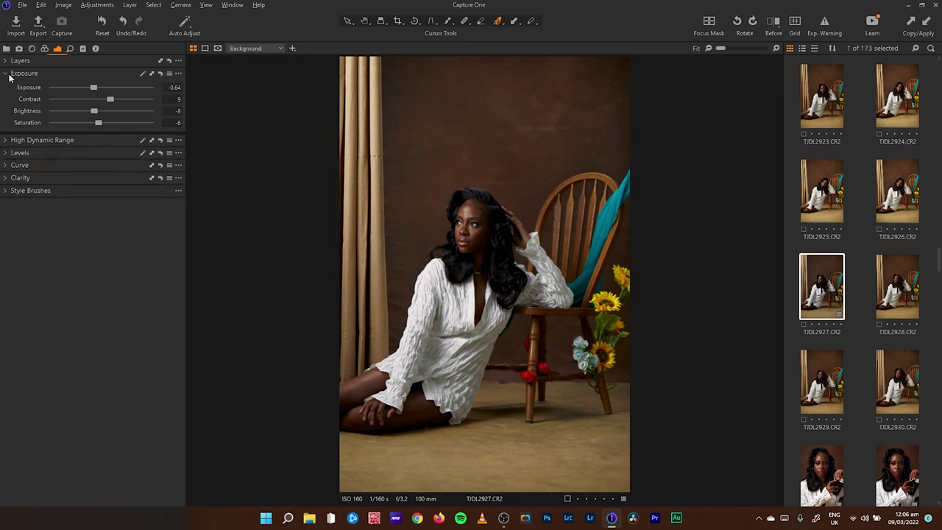
pyautogui.moveTo(93, 88); pyautogui.dragTo(89, 89)
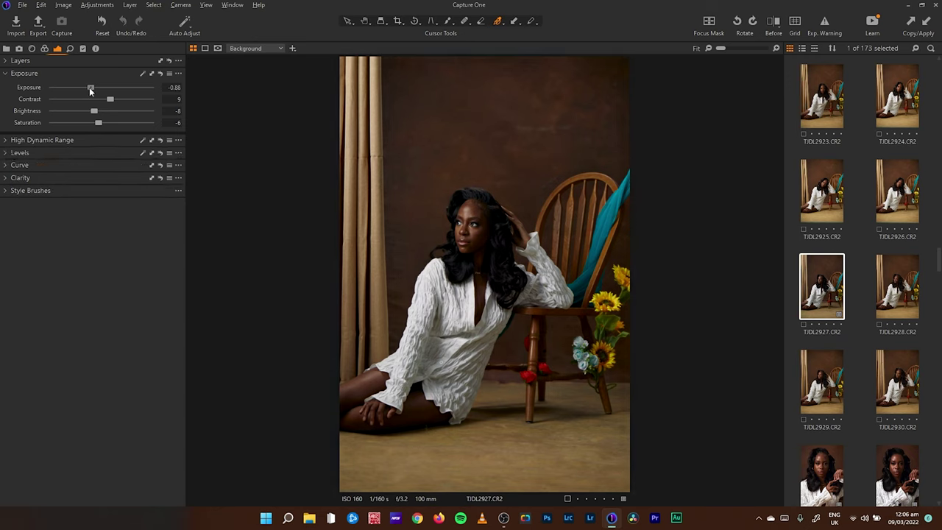
# Step: Compare the photo with its original again and inspect the face at 100%
pyautogui.click(773, 29)
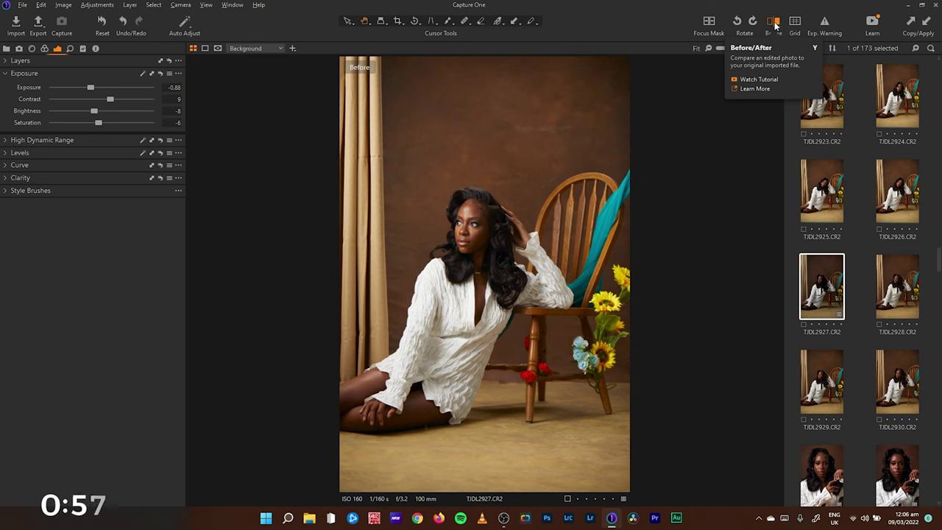
pyautogui.click(773, 28)
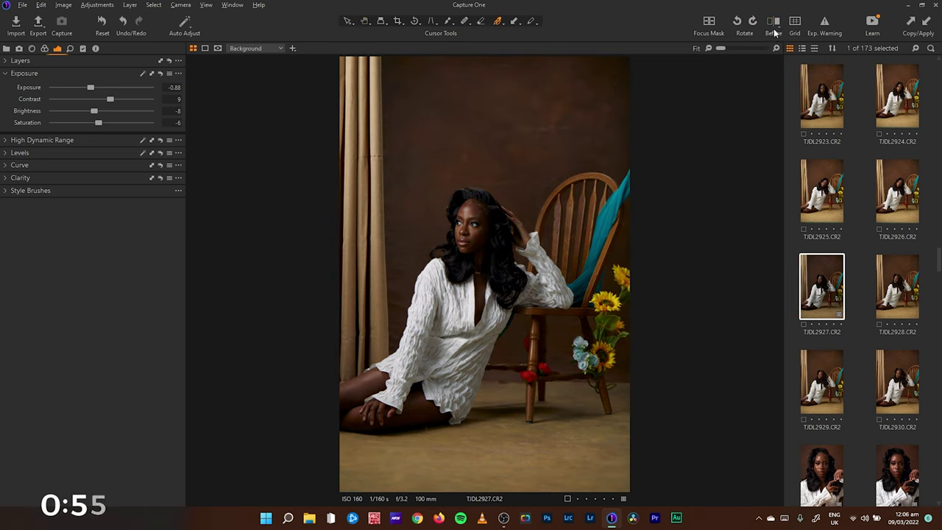
pyautogui.click(772, 26)
pyautogui.click(772, 26)
pyautogui.click(465, 212)
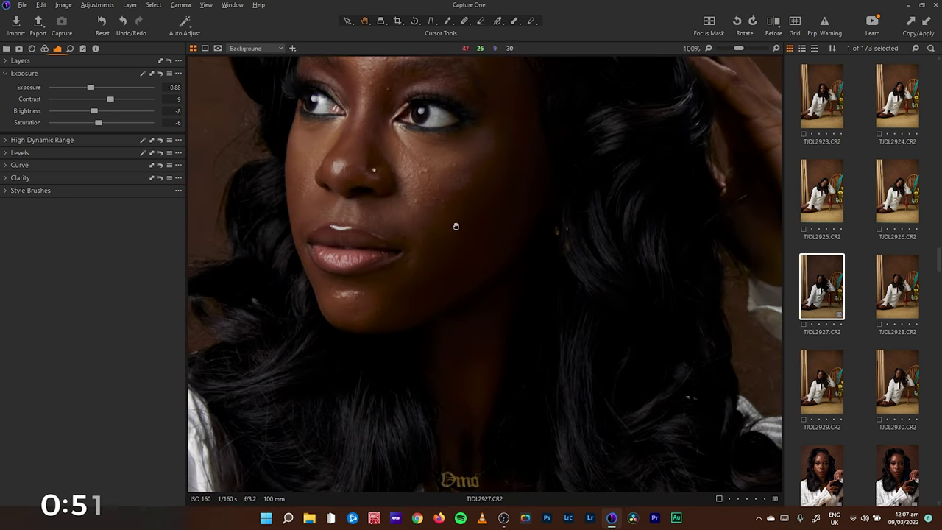
pyautogui.moveTo(456, 225); pyautogui.dragTo(505, 315)
pyautogui.click(536, 283)
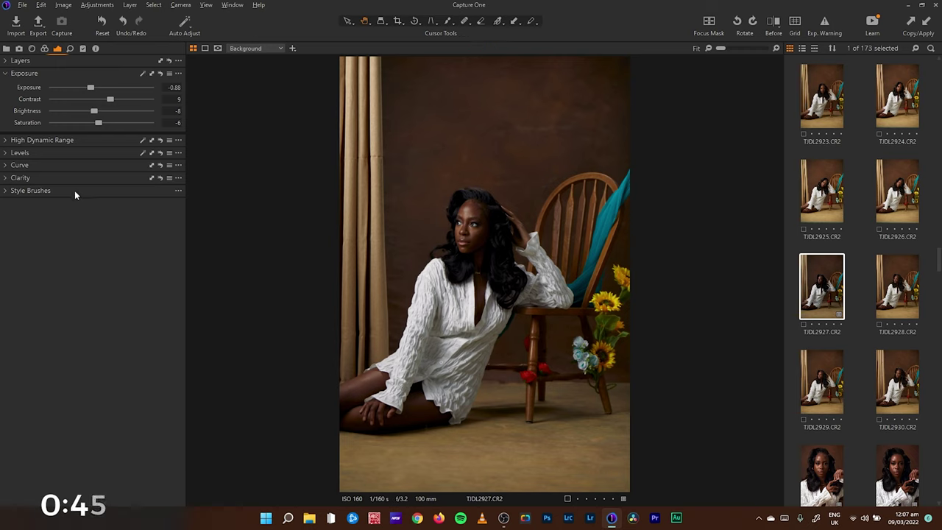
# Step: Raise the midtones of the RGB curve slightly, adjust its black point and lower its white point a little
pyautogui.click(9, 168)
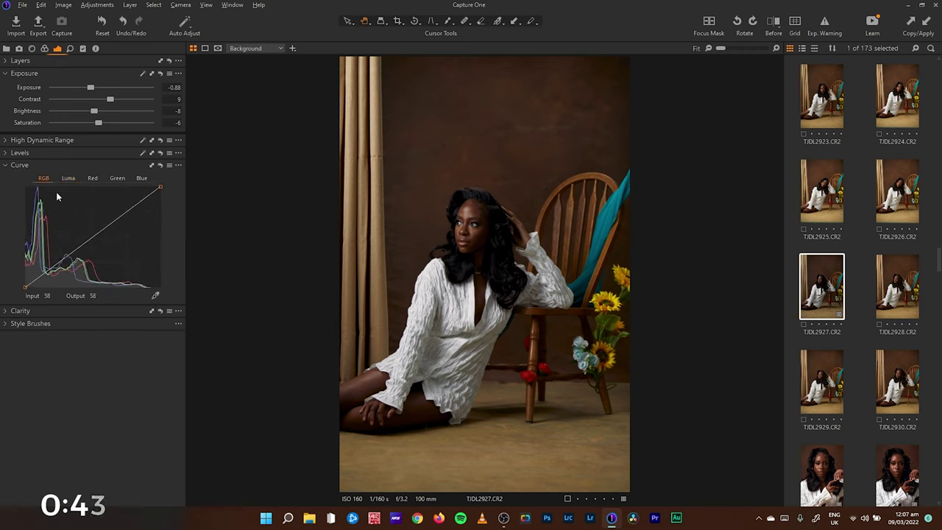
pyautogui.moveTo(92, 238); pyautogui.dragTo(91, 234)
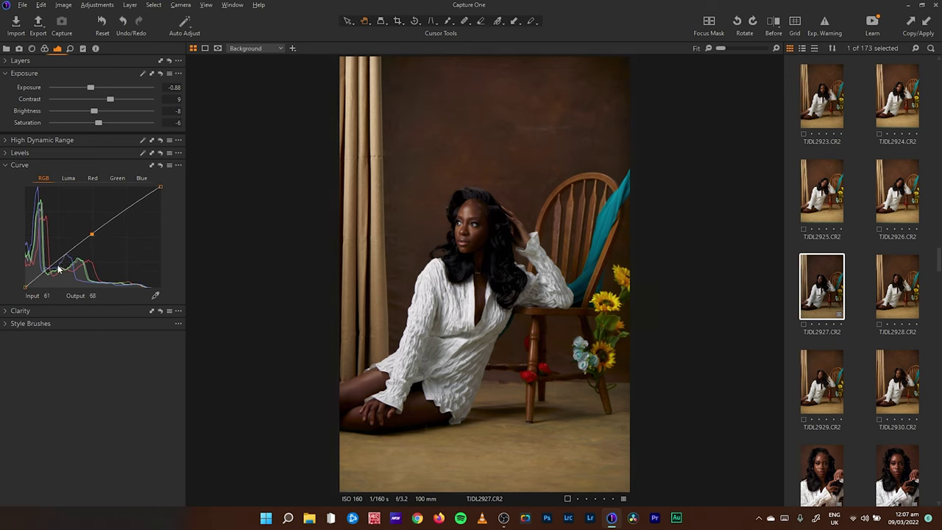
pyautogui.moveTo(25, 287); pyautogui.dragTo(24, 295)
pyautogui.moveTo(160, 187); pyautogui.dragTo(162, 192)
# Step: Reduce the green range's saturation in the basic Color Editor and set the blue range's saturation to -27.2
pyautogui.click(44, 48)
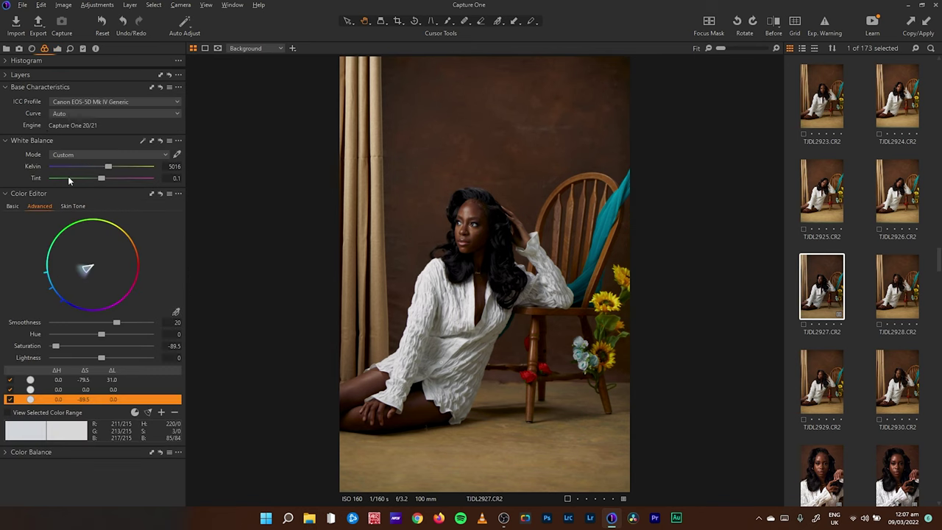
pyautogui.click(13, 207)
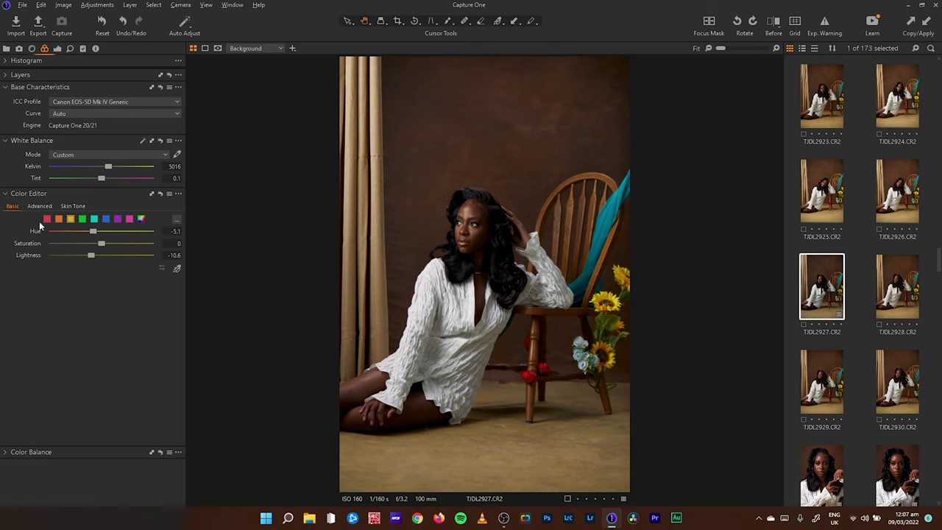
pyautogui.click(84, 220)
pyautogui.moveTo(70, 245)
pyautogui.mouseDown()
pyautogui.moveTo(118, 247)
pyautogui.moveTo(141, 234)
pyautogui.moveTo(69, 257)
pyautogui.moveTo(137, 240)
pyautogui.moveTo(61, 246)
pyautogui.mouseUp()
pyautogui.click(94, 218)
pyautogui.click(106, 218)
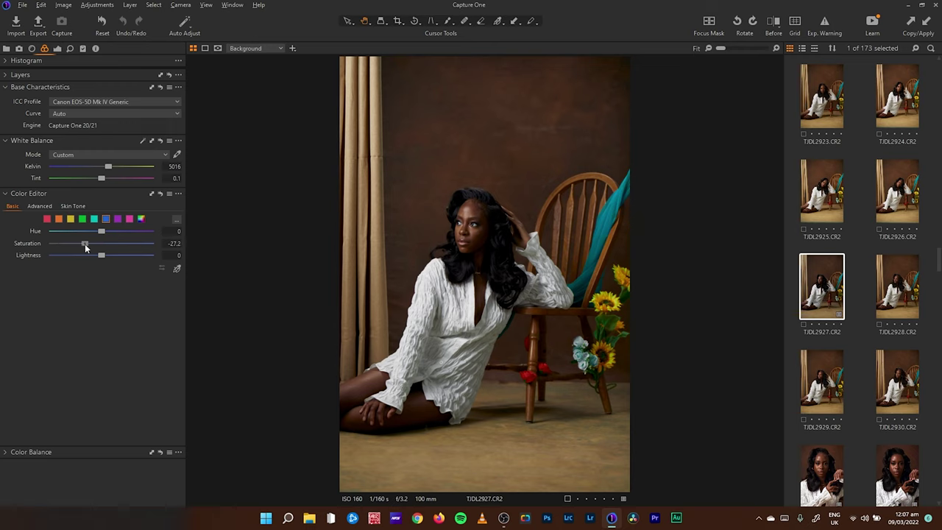
# Step: Reduce the purple range's saturation and set the blue range's saturation to 26.4
pyautogui.click(115, 220)
pyautogui.moveTo(82, 245); pyautogui.dragTo(74, 245)
pyautogui.click(105, 218)
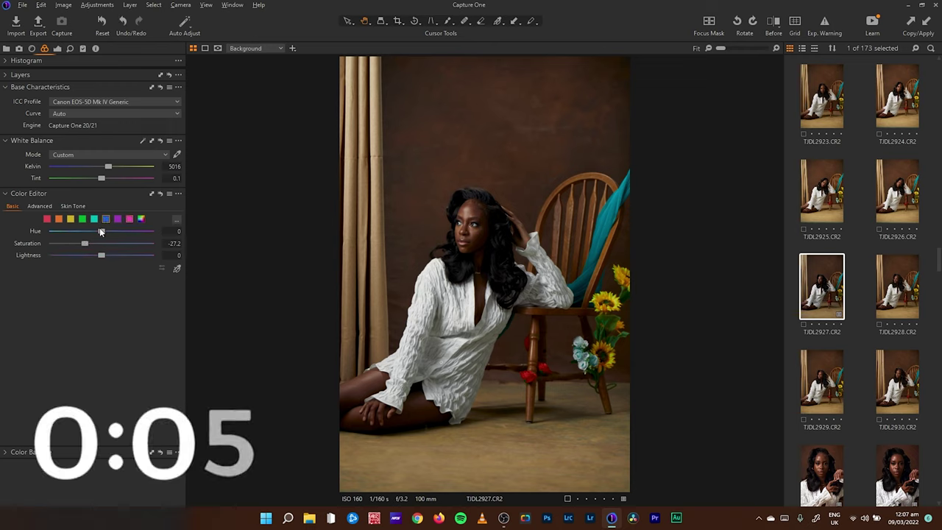
pyautogui.moveTo(121, 243); pyautogui.dragTo(118, 244)
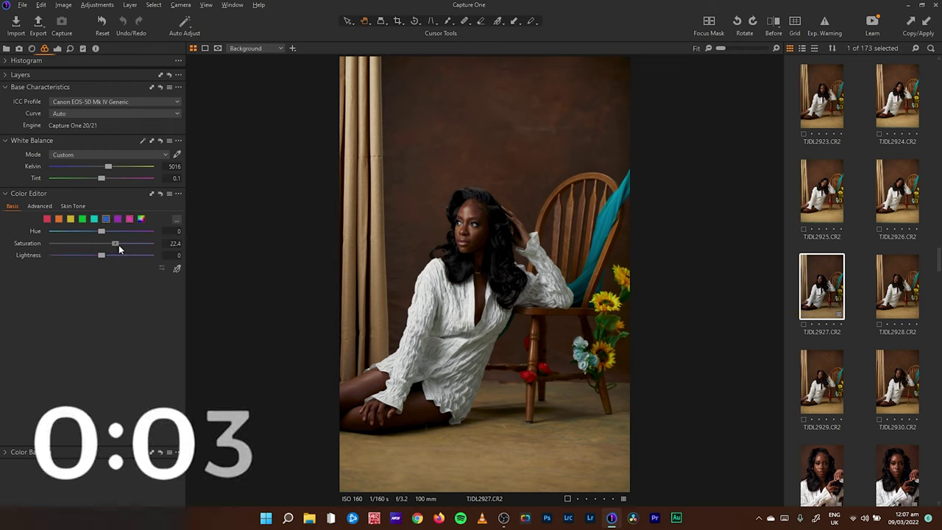
# Step: Crop the photo to a 4x5 ratio of about 14.93 × 18.66 in, trimming the backdrop above and the floor below
pyautogui.click(403, 24)
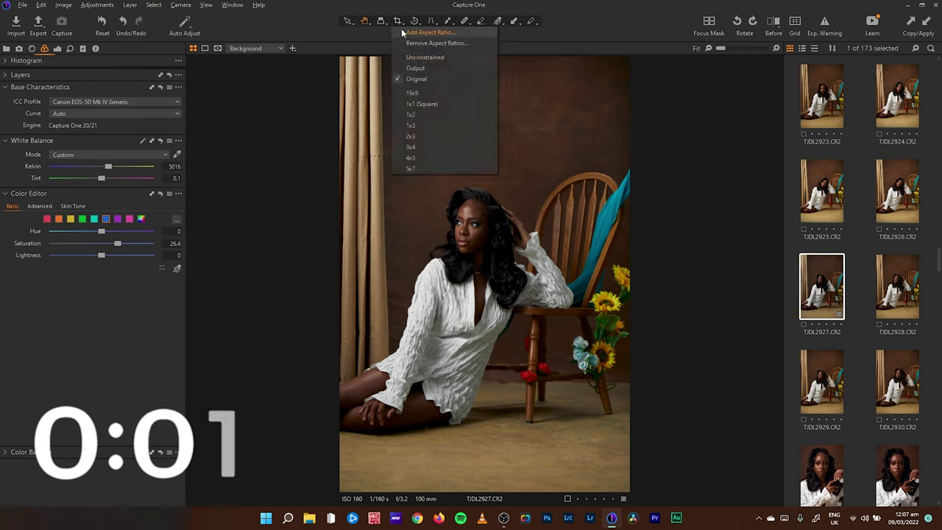
pyautogui.click(412, 157)
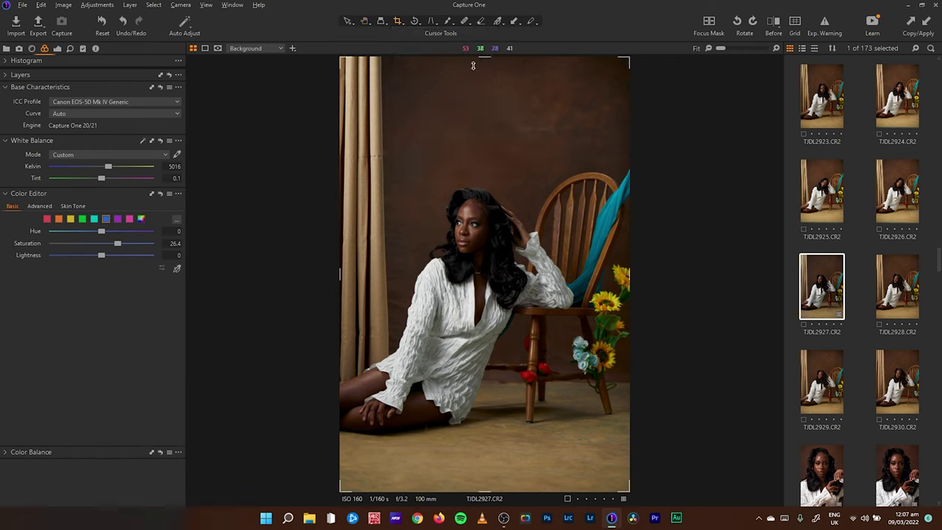
pyautogui.moveTo(505, 241); pyautogui.dragTo(516, 196)
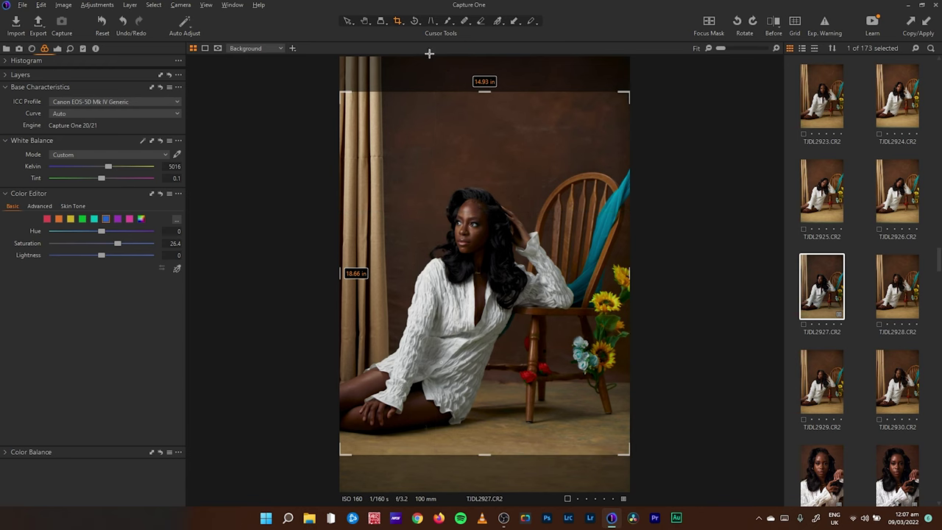
pyautogui.click(363, 22)
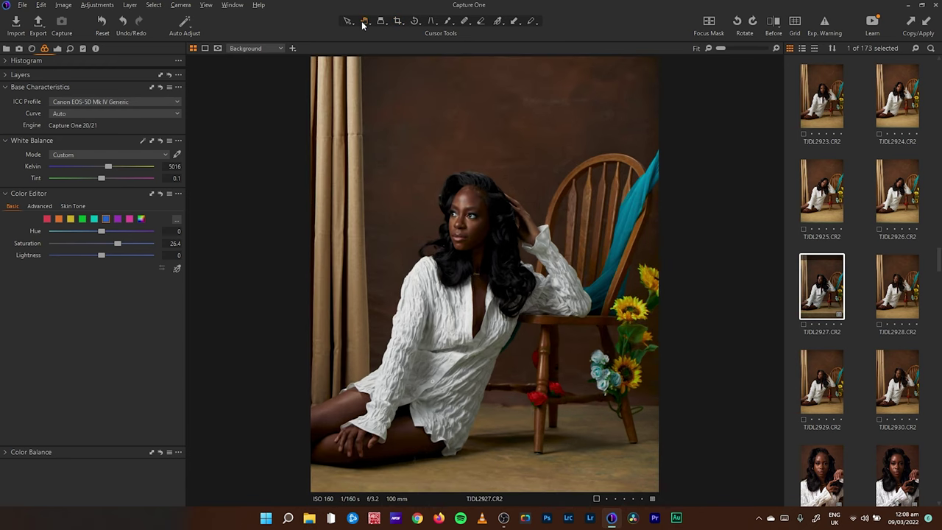